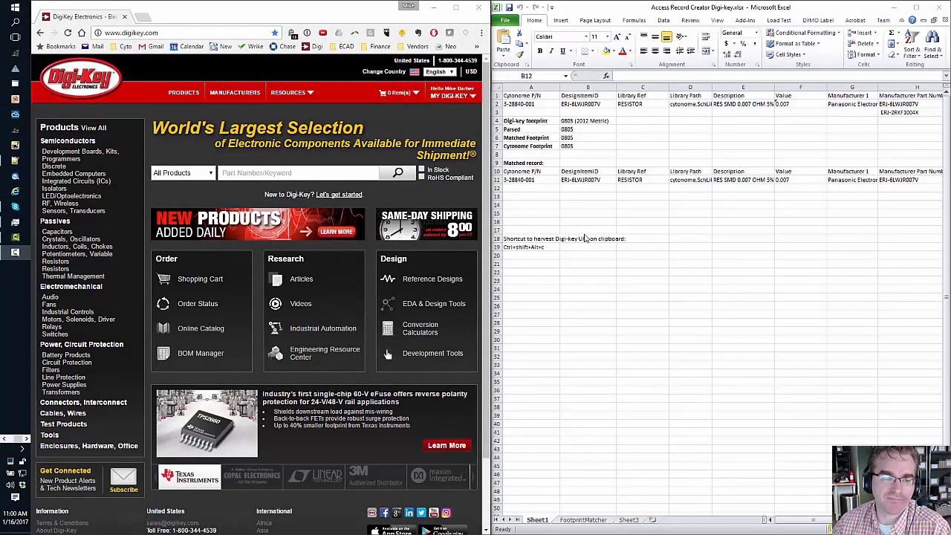
click(724, 269)
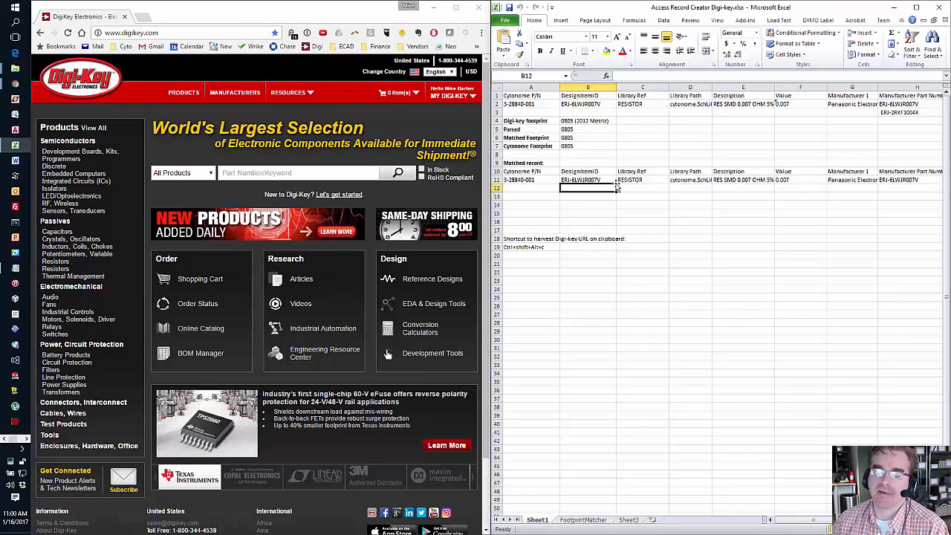
click(542, 98)
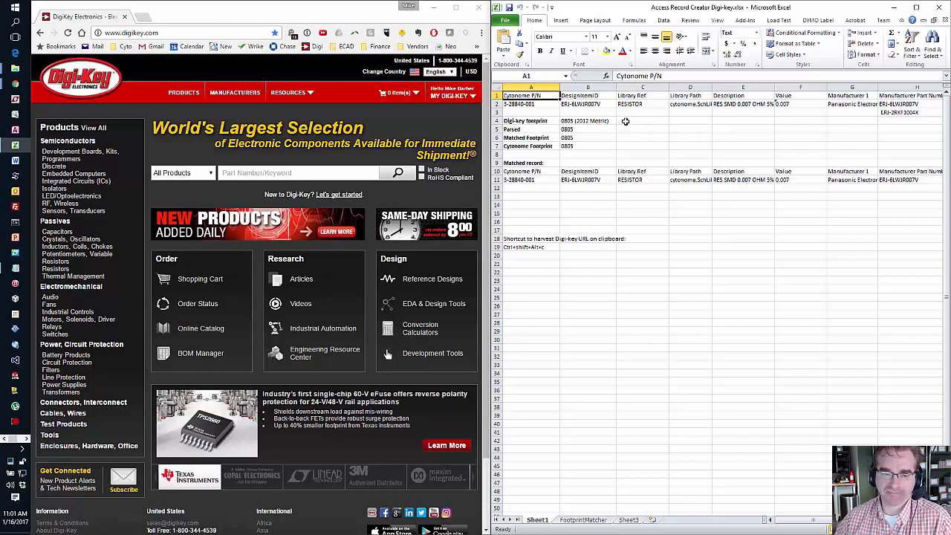
Search Digi-Key for "0805 resistor panasonic" and open the Chip Resistor - Surface Mount category
click(292, 171)
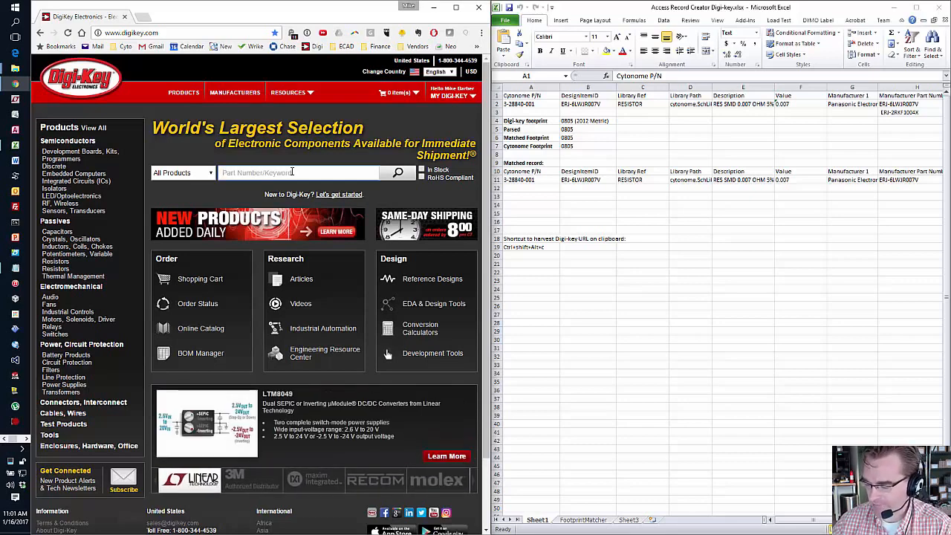
text(0805)
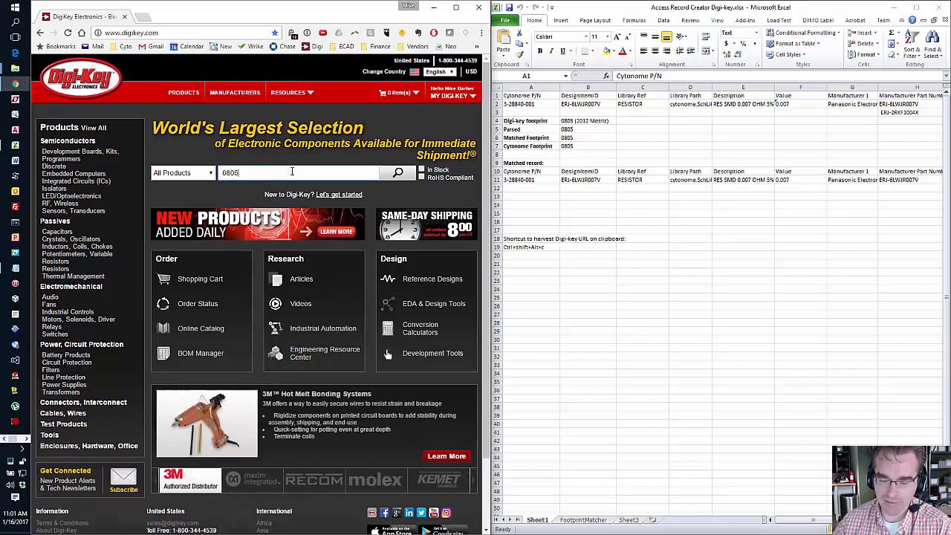
text( resisto)
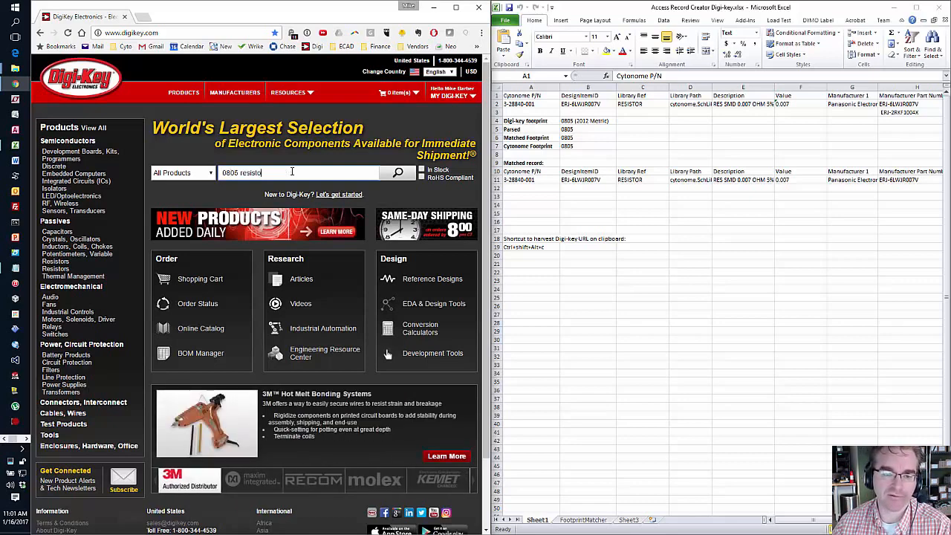
text(r panasonic)
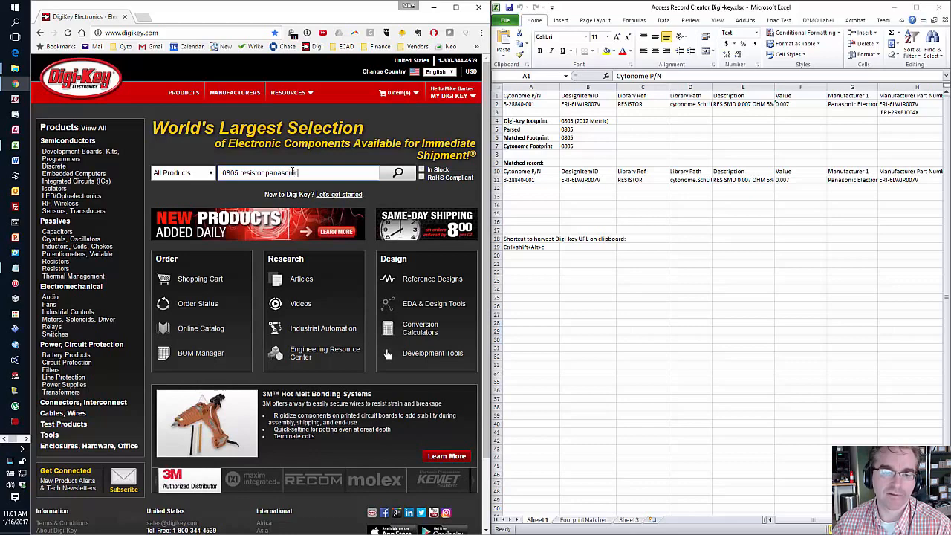
key(Return)
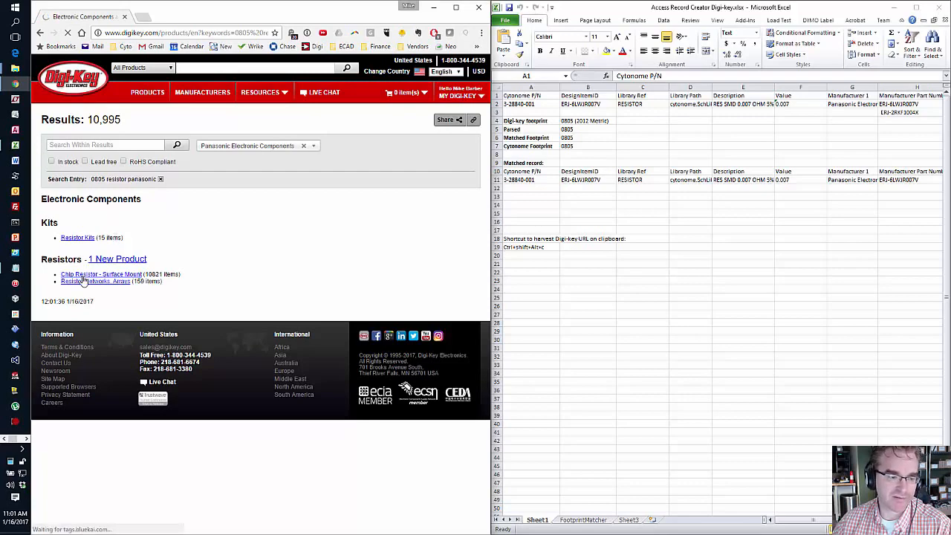
click(115, 276)
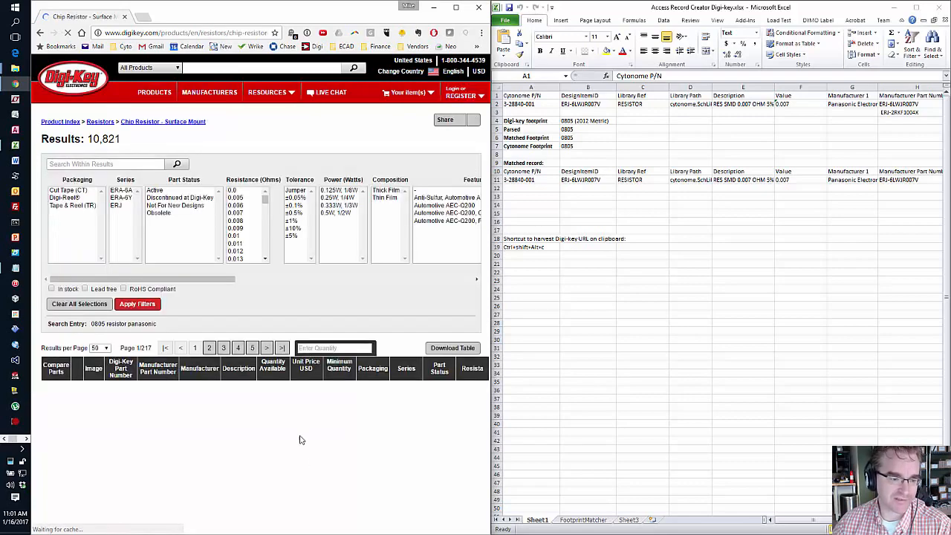
Restrict the chip resistor results to in-stock, lead-free and RoHS-compliant parts
click(59, 289)
click(100, 289)
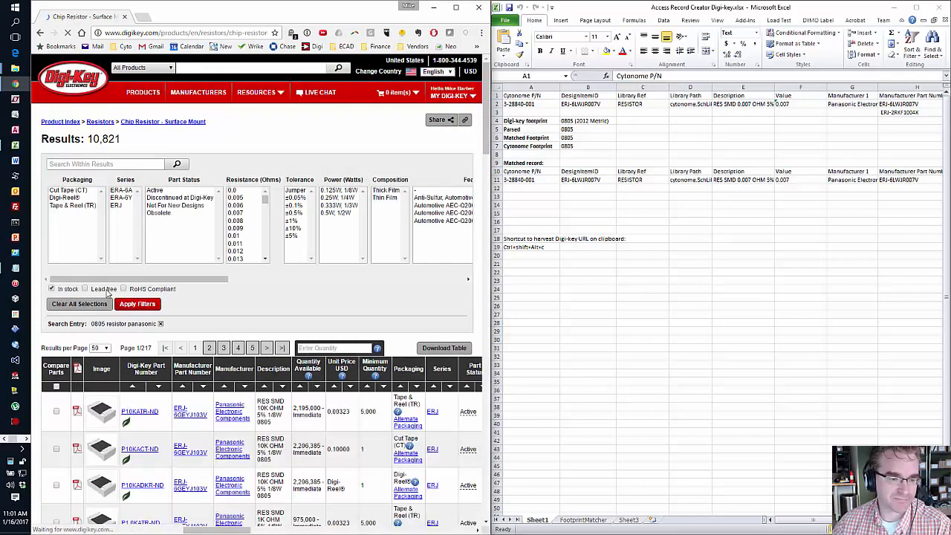
click(132, 290)
click(138, 308)
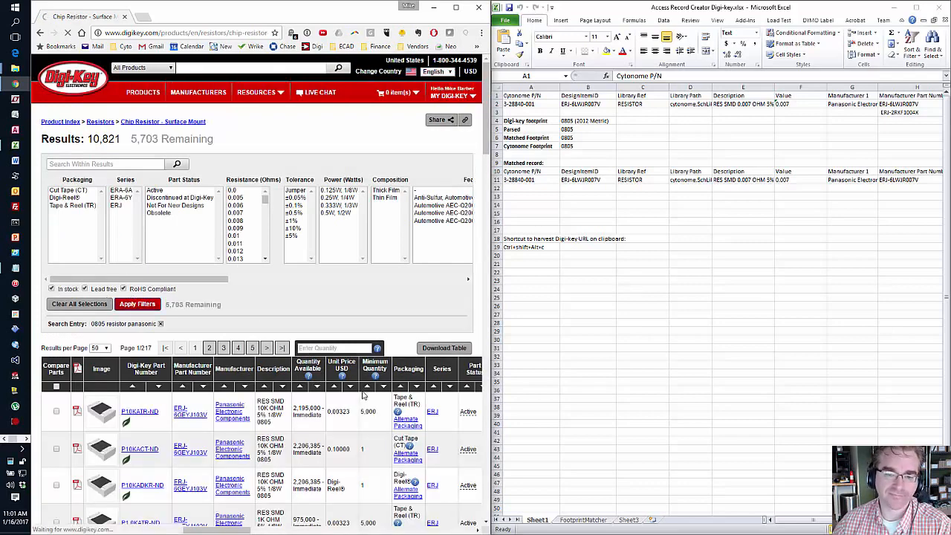
Filter the resistors to Thick Film composition, ±1% tolerance and Cut Tape (CT) packaging
click(393, 194)
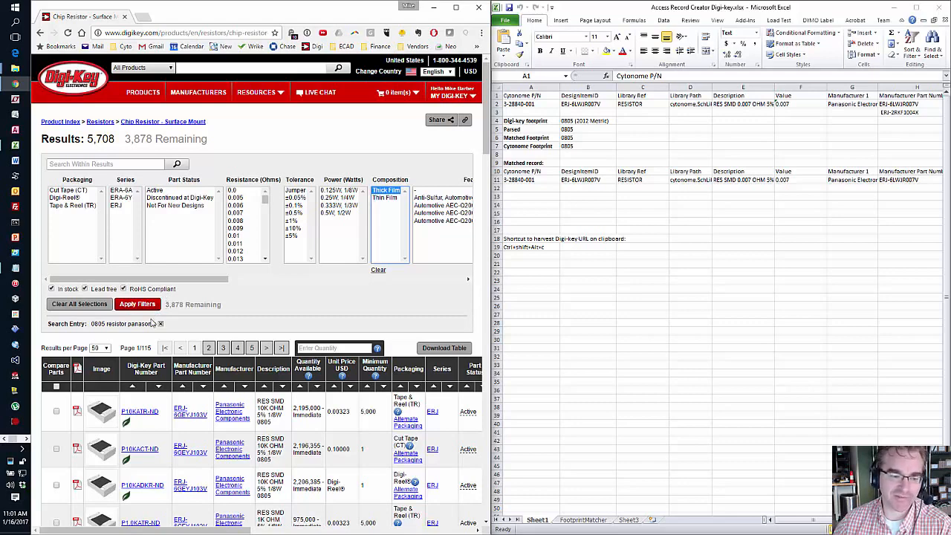
click(146, 305)
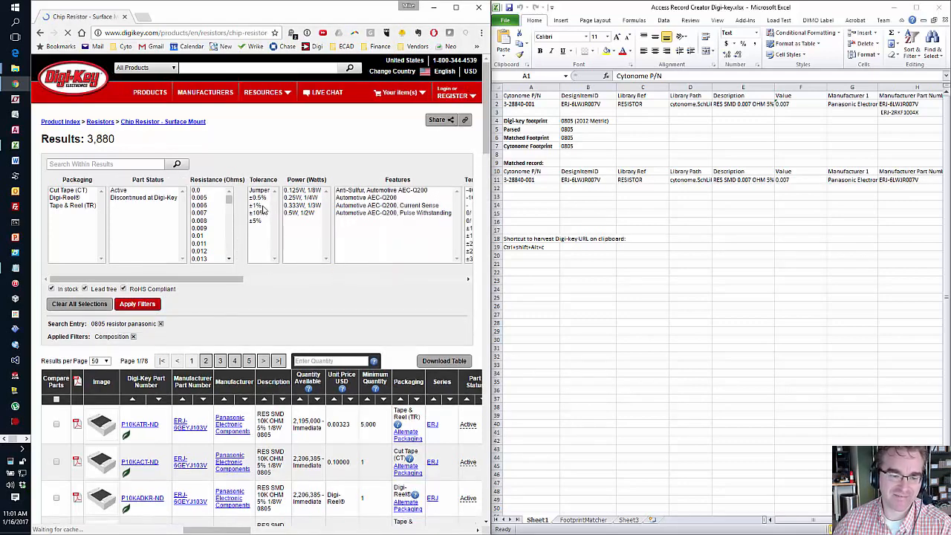
click(259, 206)
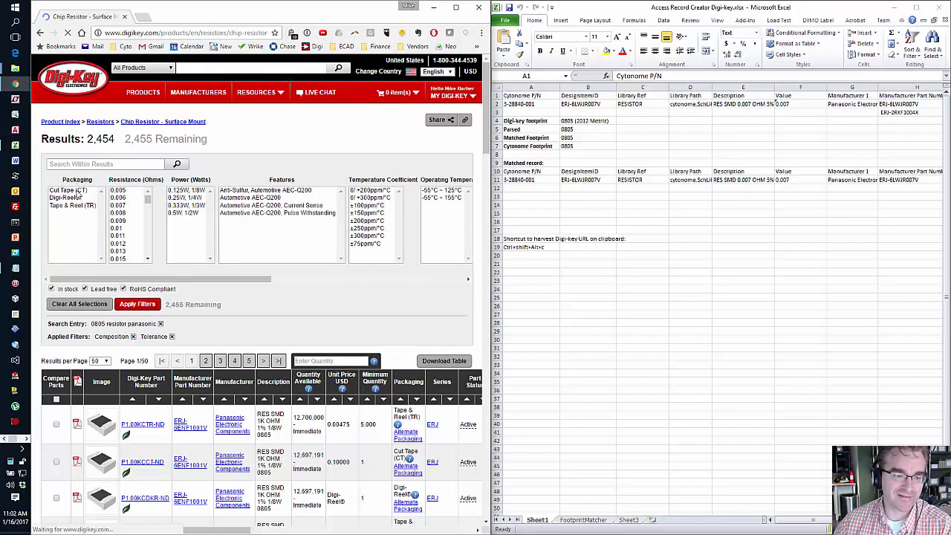
click(68, 190)
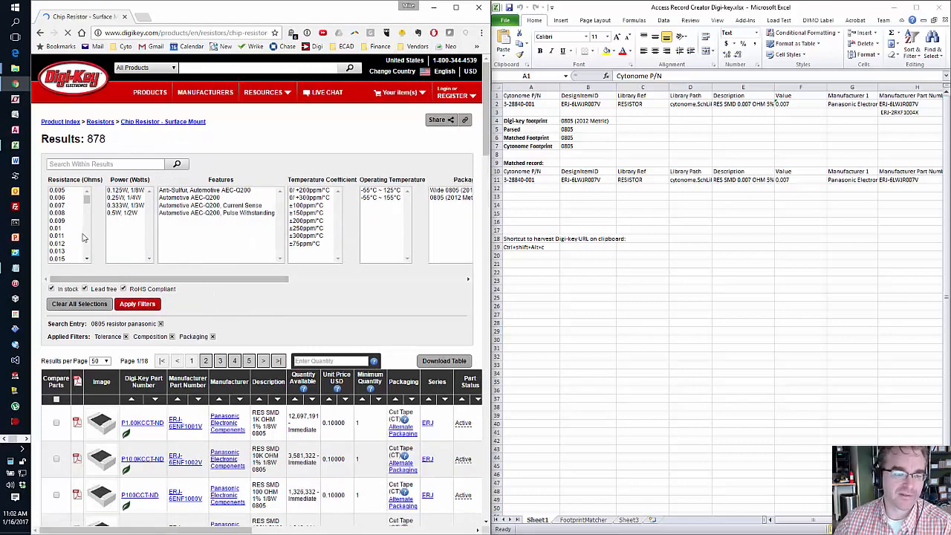
Filter the results to a resistance of 73.2k and open the product page of the cut tape part P73.2KCCT-ND
scroll(84, 238, down, 10)
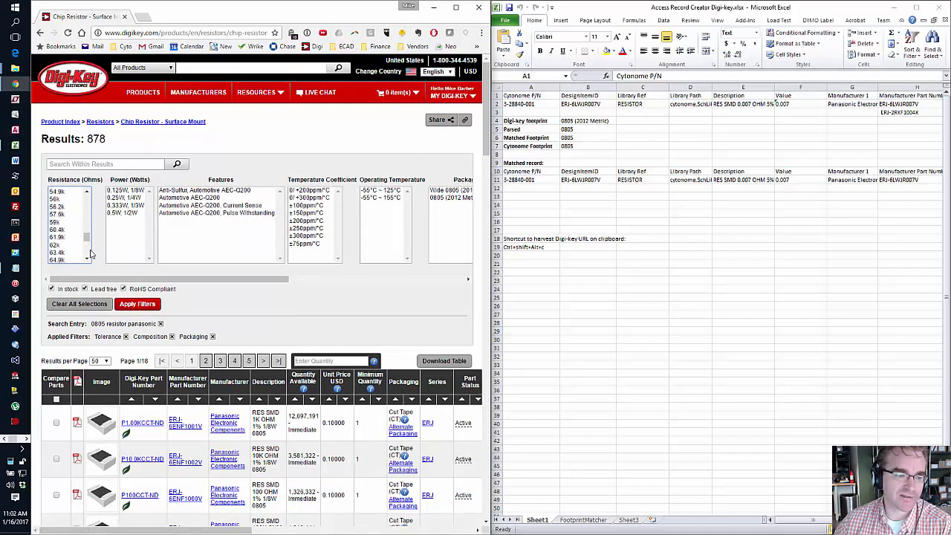
scroll(88, 252, down, 3)
click(63, 240)
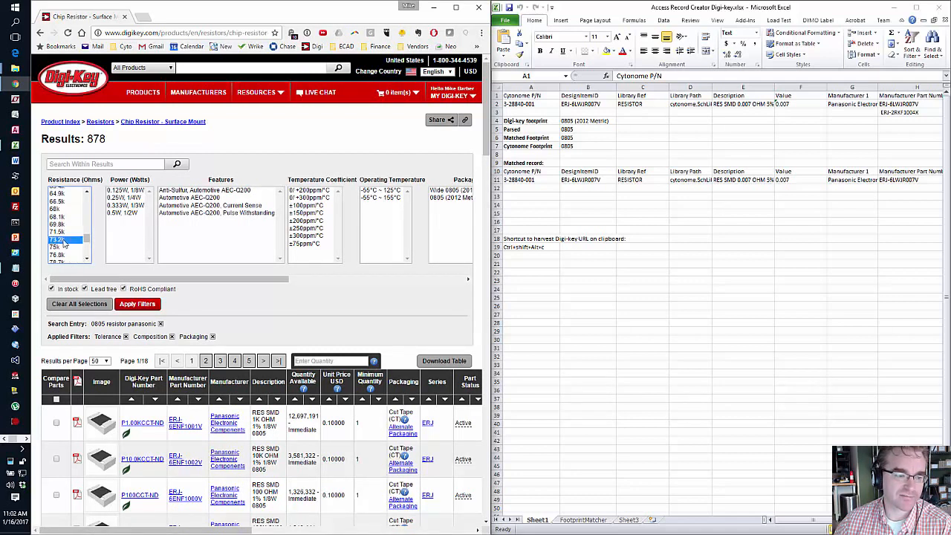
click(139, 305)
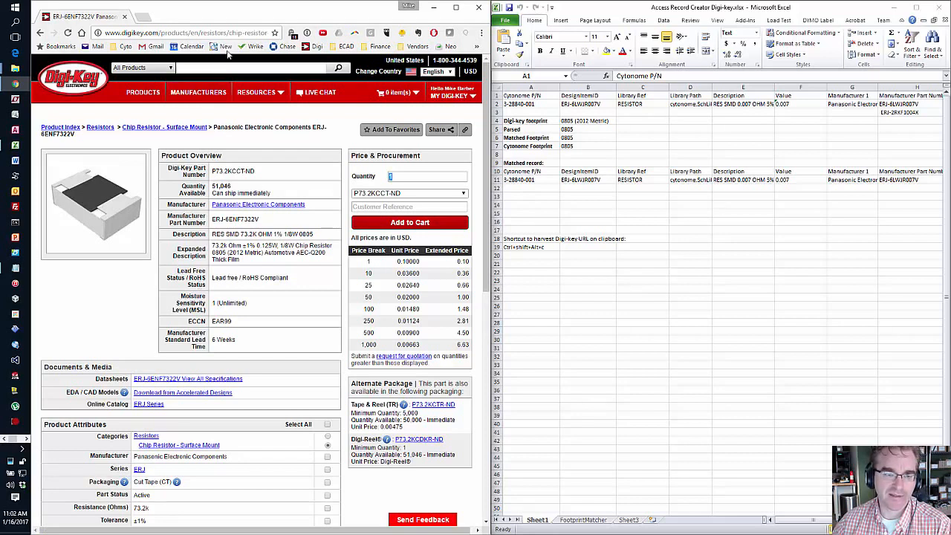
Copy the resistor product page's URL and load it in a new browser tab
key(ctrl+shift+alt+c)
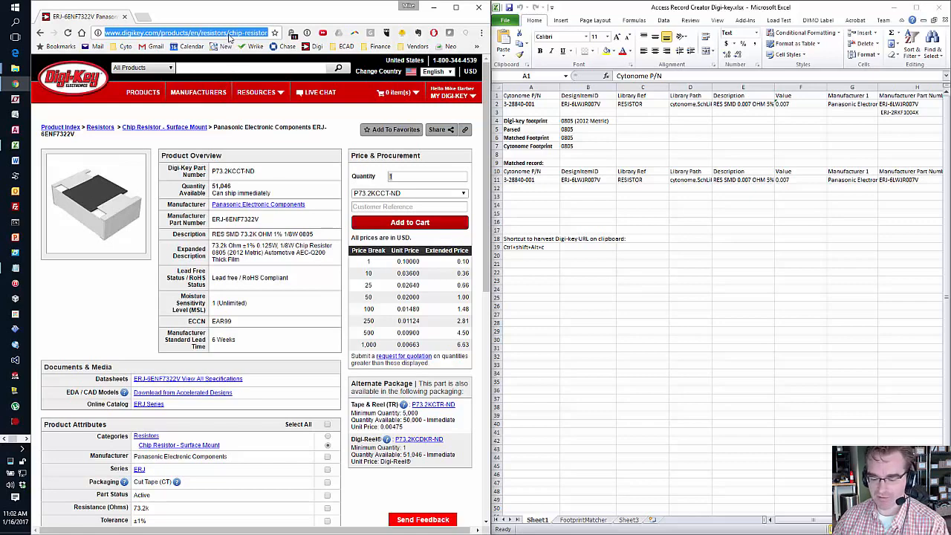
key(ctrl+t)
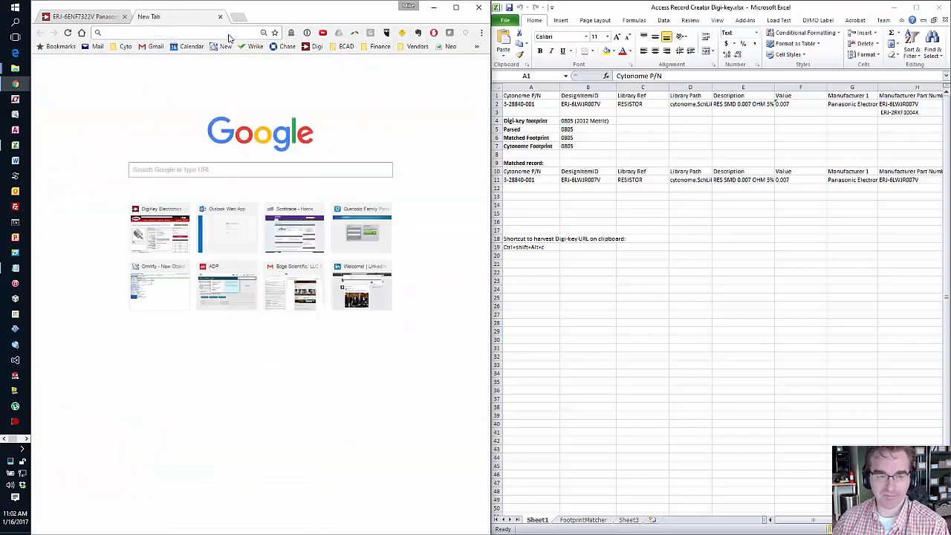
key(ctrl+v)
key(Return)
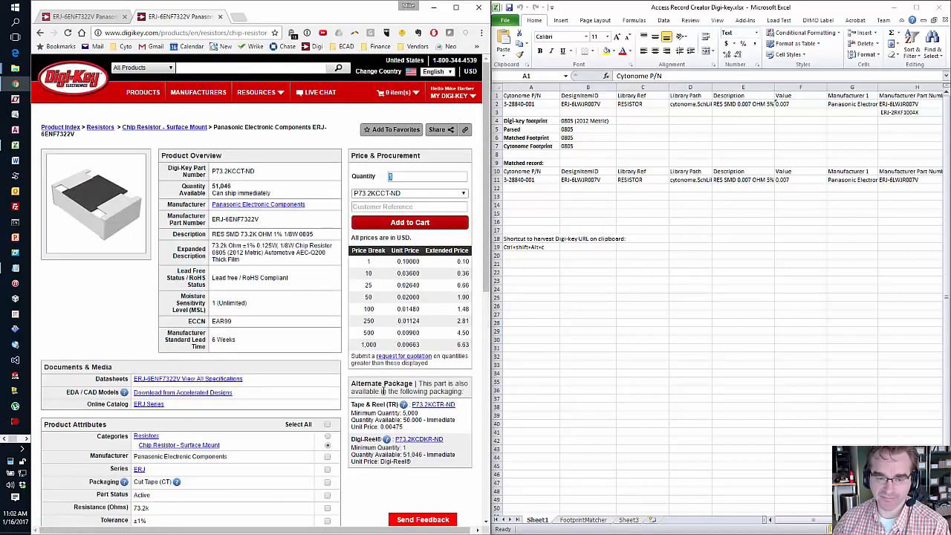
Select the product page's URL and try to harvest its part data with the shortcut noted in the spreadsheet
click(178, 33)
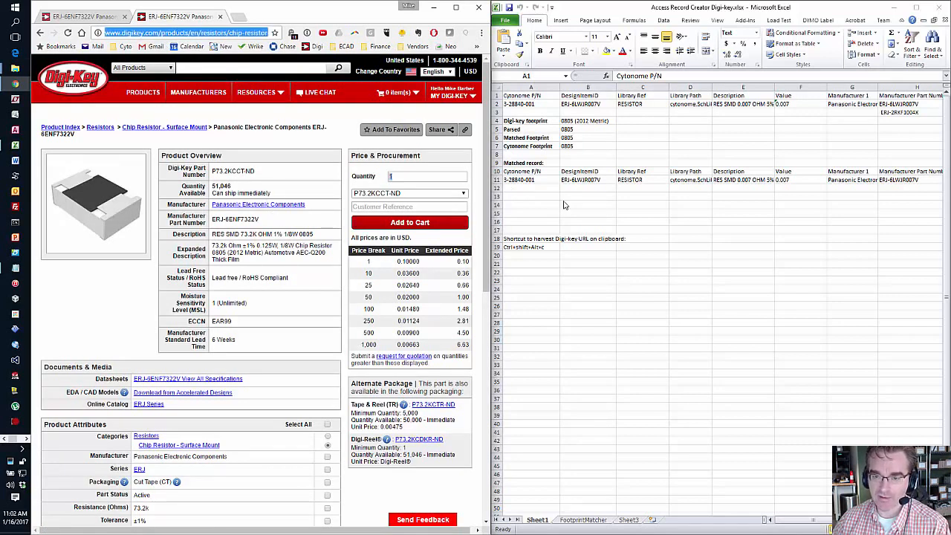
key(ctrl+alt+shift+c)
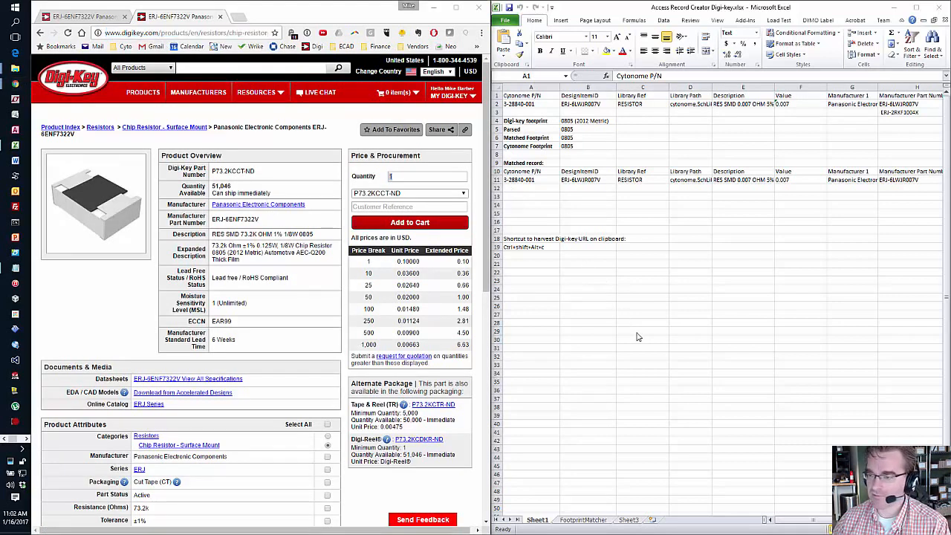
Switch to the Scripts folder in File Explorer and run the script "copy digi-key part info to clipboard.ahk"
key(alt+Tab)
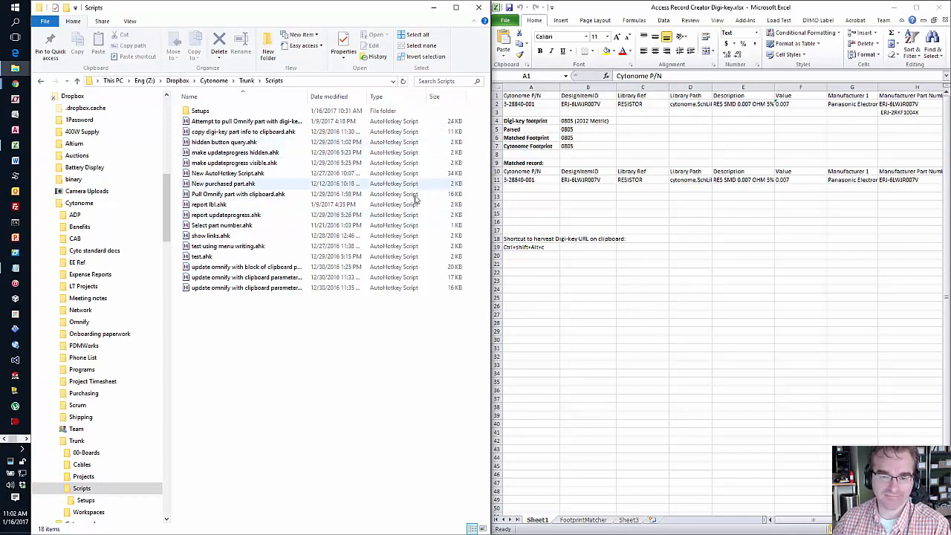
click(253, 125)
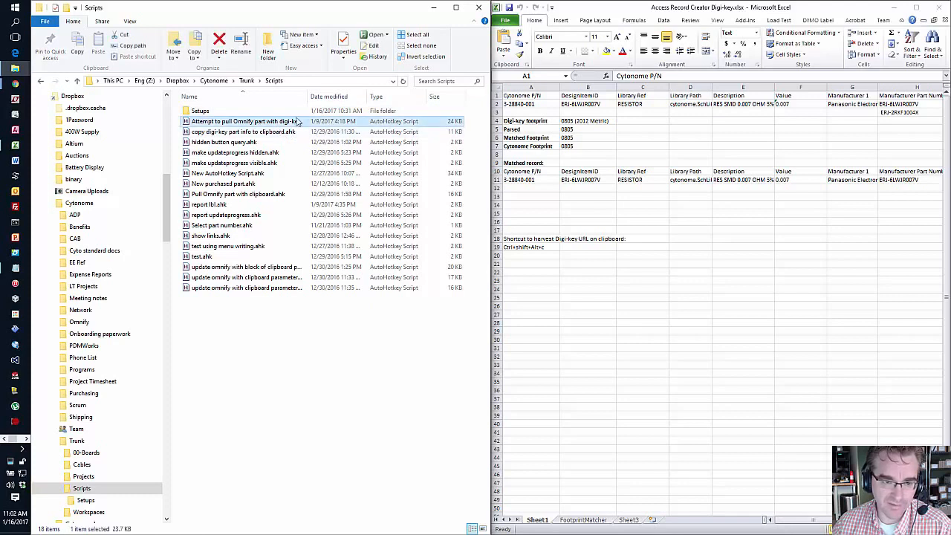
drag(307, 97, 359, 97)
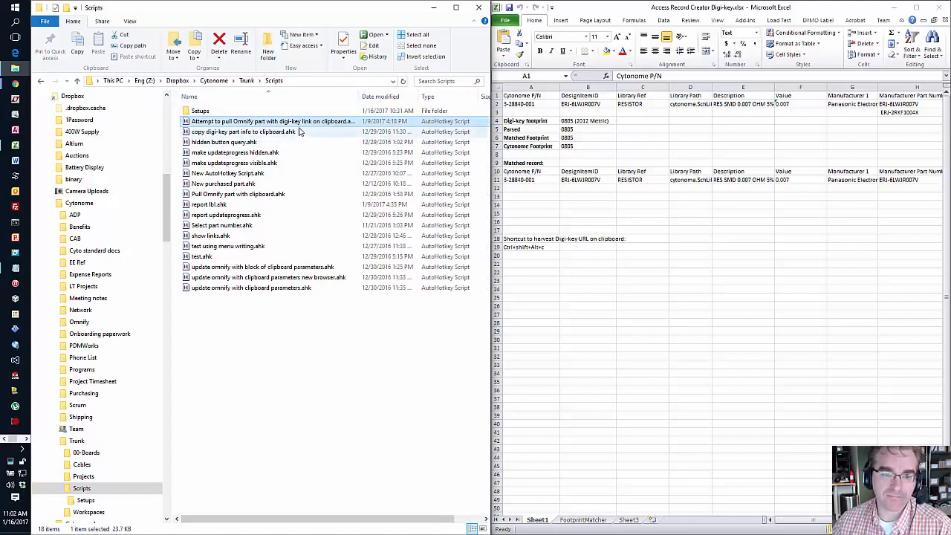
right_click(282, 121)
key(Escape)
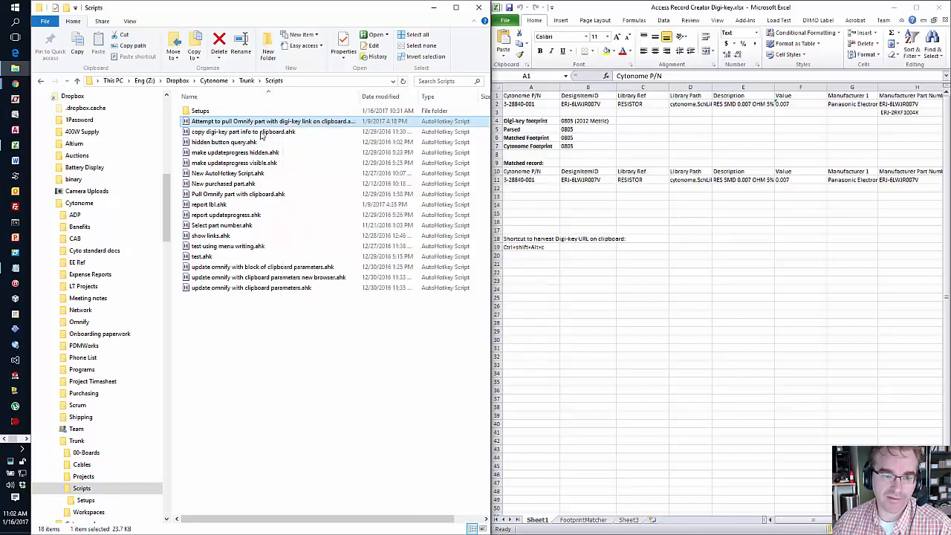
click(262, 133)
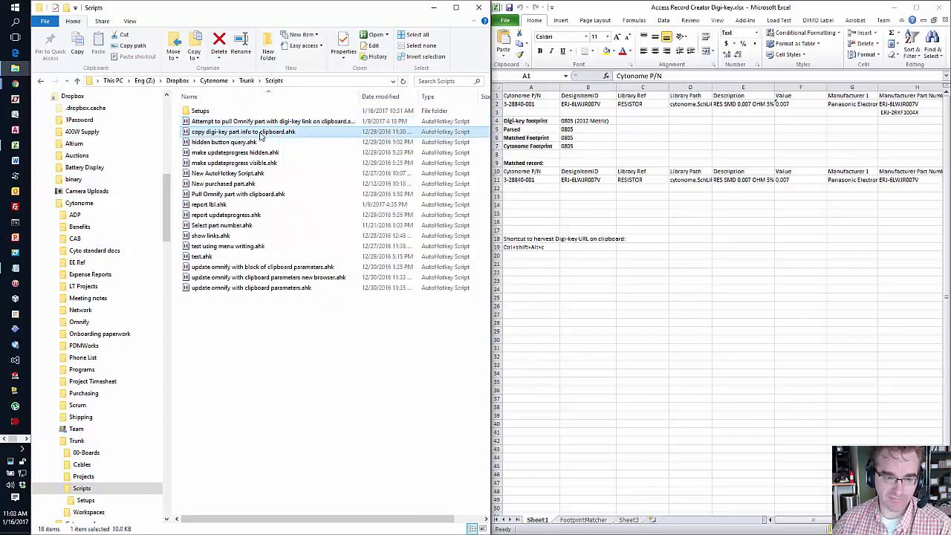
right_click(261, 134)
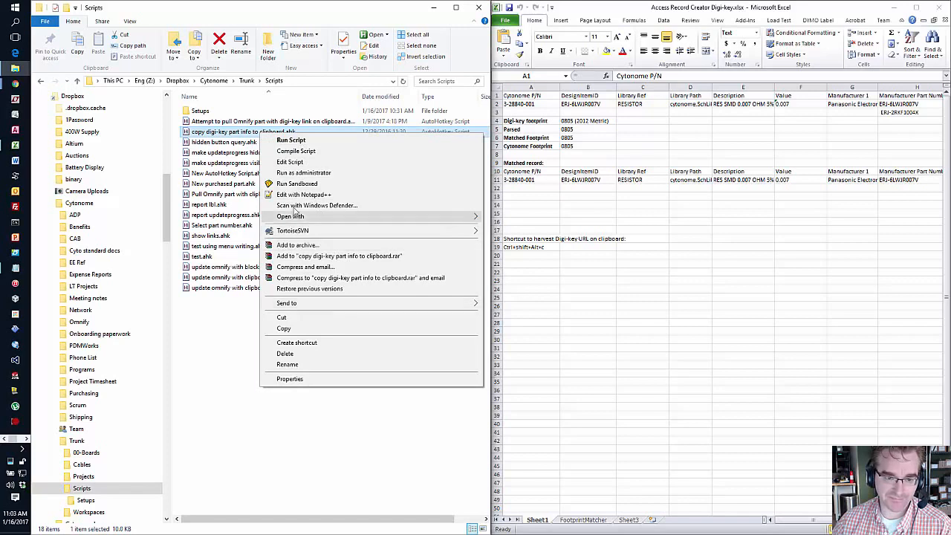
click(297, 141)
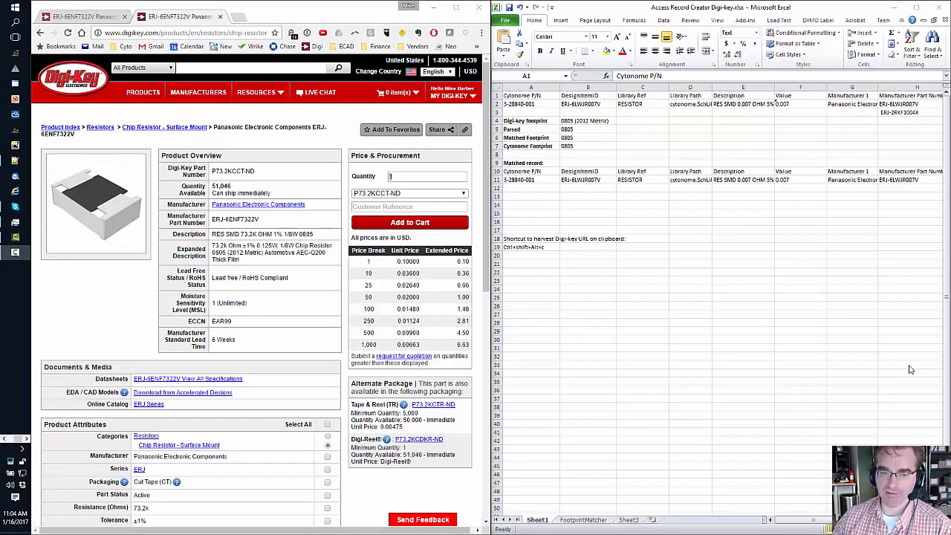
Open Internet Explorer beside the spreadsheet, paste the clipboard contents into its address field and clear them again
click(19, 199)
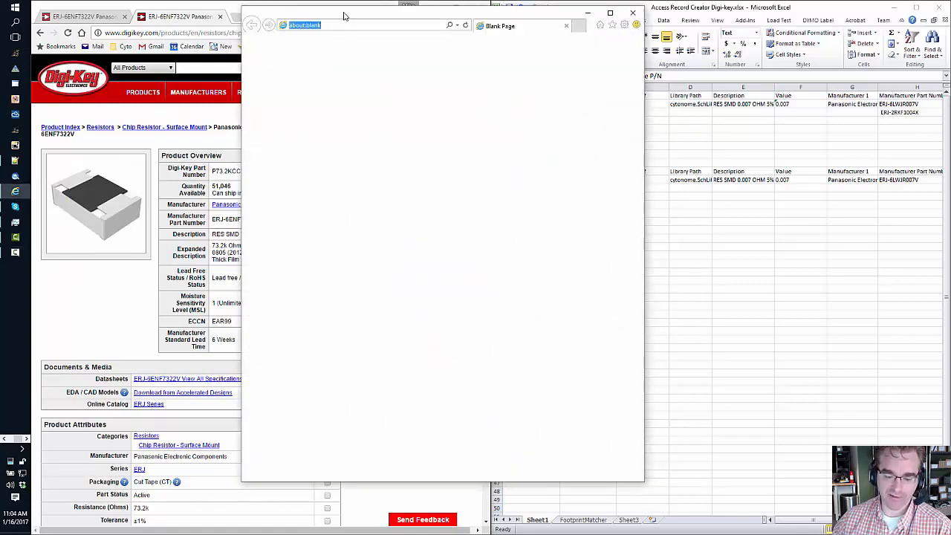
key(super+Left)
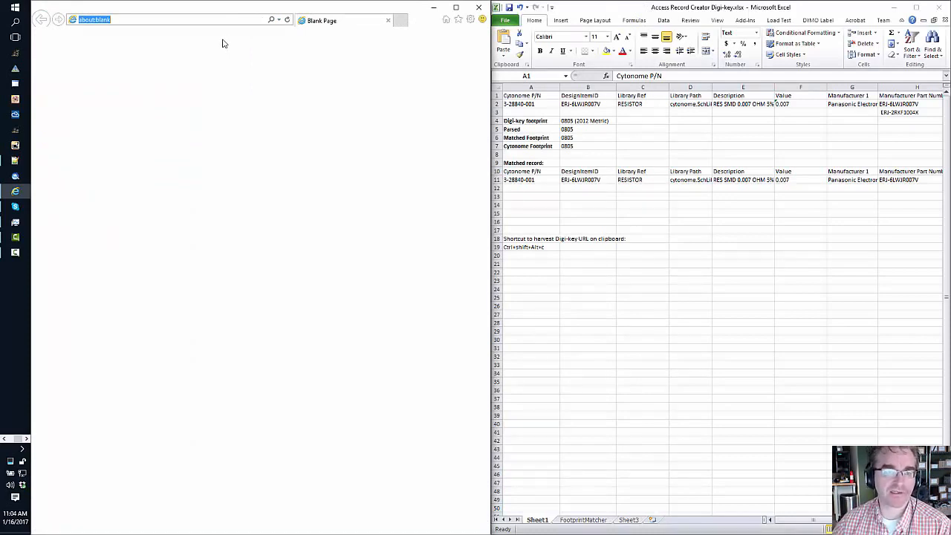
key(ctrl+v)
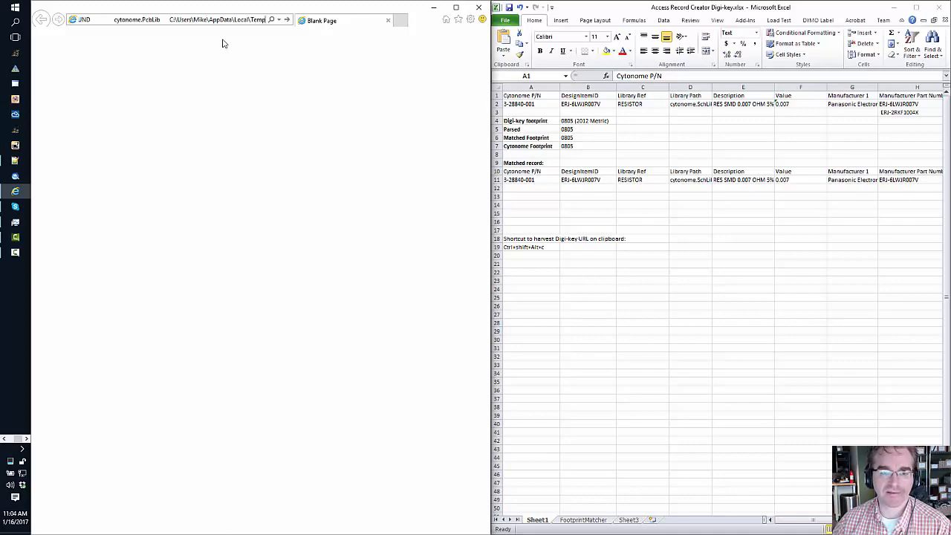
key(ctrl+a)
key(Delete)
Copy the resistor product page's URL in Chrome and return to the Scripts folder in File Explorer
key(alt+Tab)
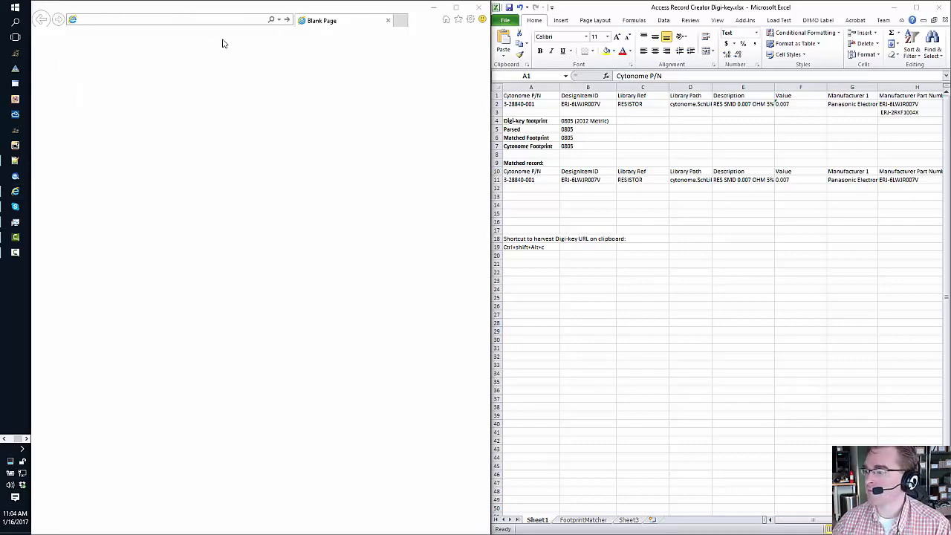
right_click(193, 33)
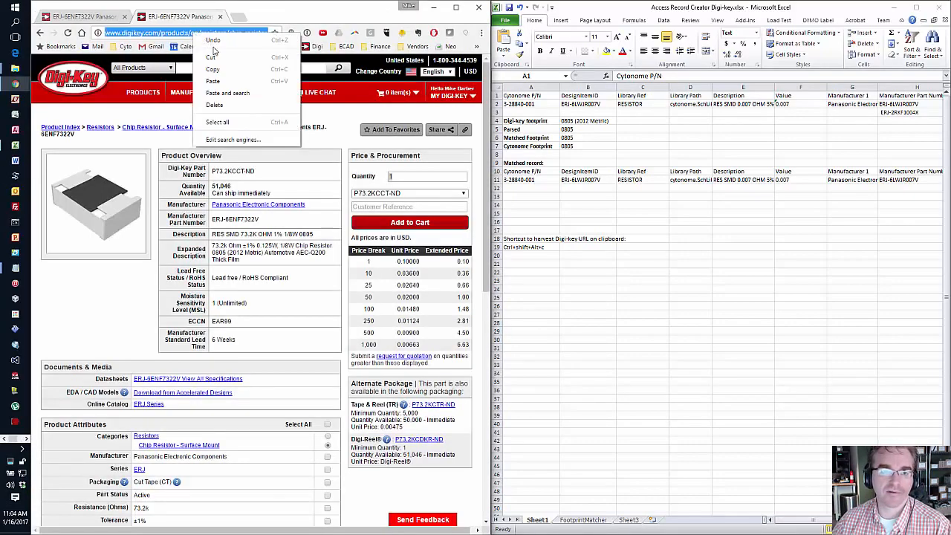
click(219, 69)
key(alt+Tab)
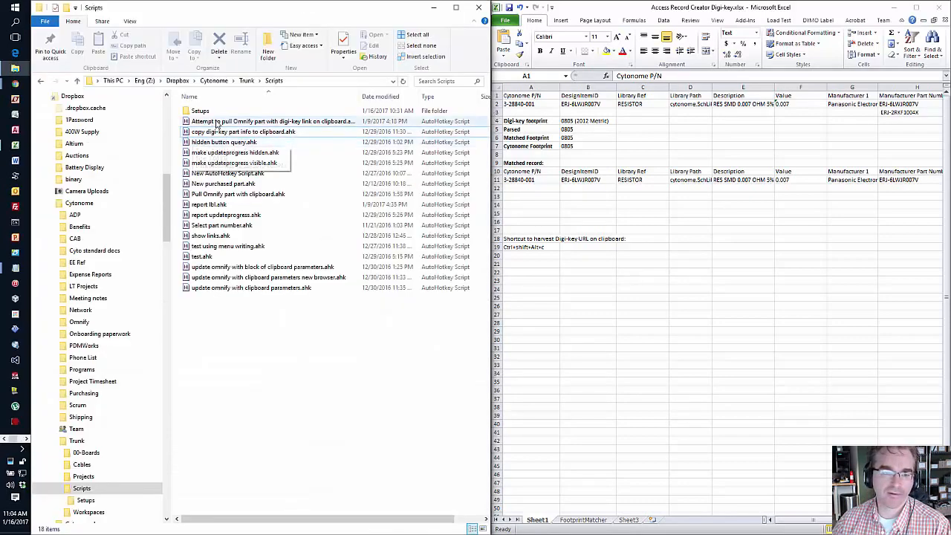
Run "copy digi-key part info to clipboard.ahk" and paste the harvested part data into Sheet3 of the Excel workbook starting at cell A1
right_click(223, 133)
click(252, 139)
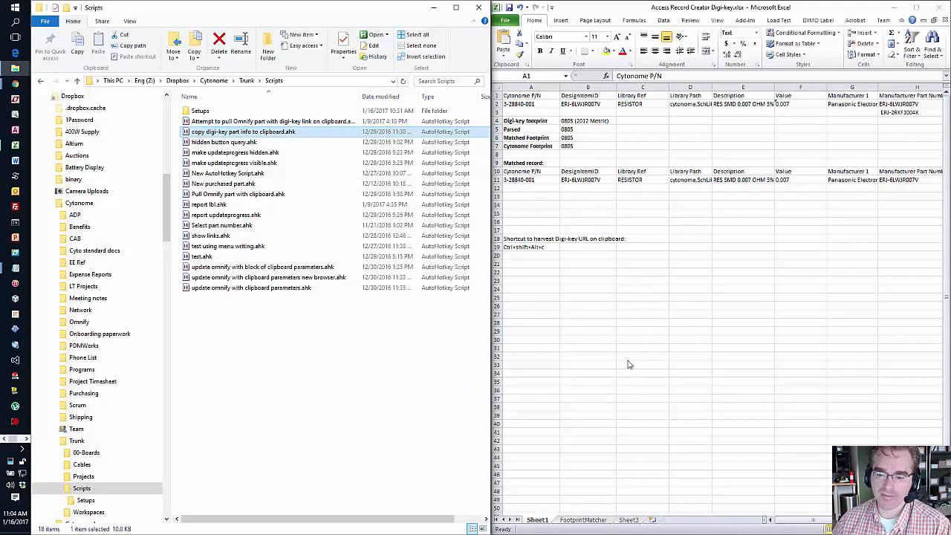
click(628, 519)
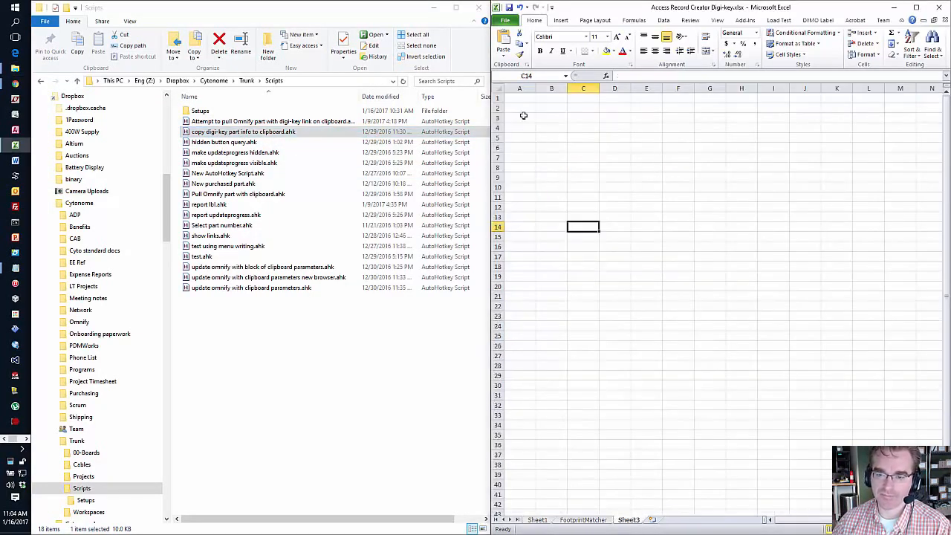
key(ctrl+Home)
key(ctrl+v)
click(643, 216)
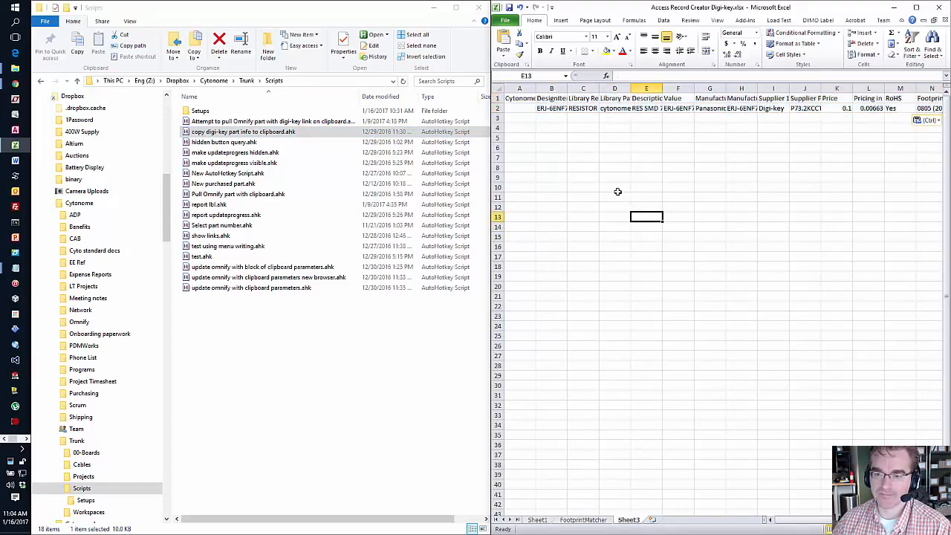
ctrl+scroll(617, 192, down, 2)
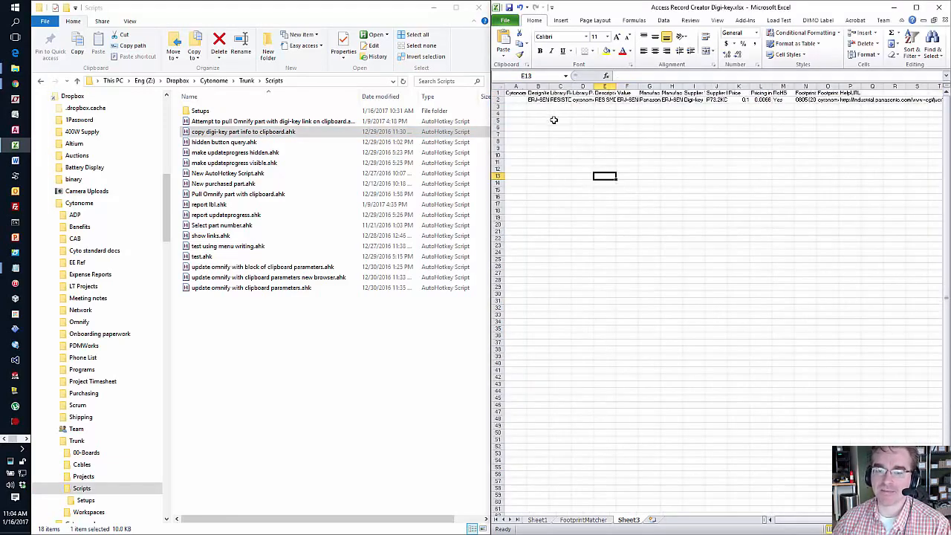
click(517, 94)
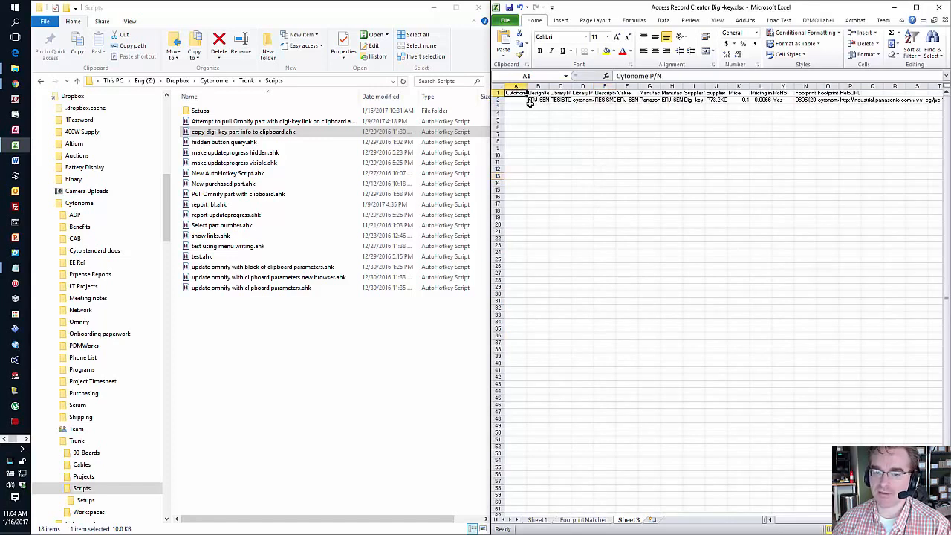
click(531, 101)
key(Right)
key(Right)
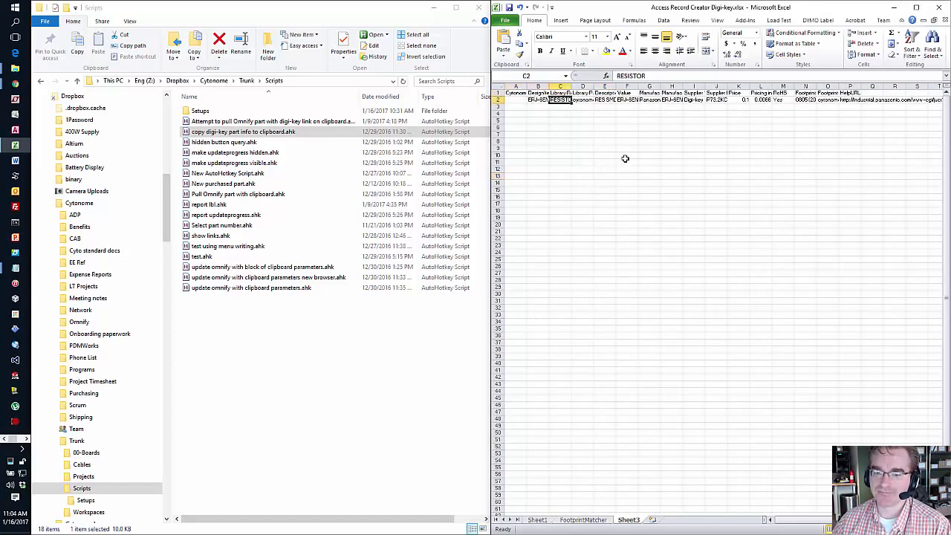
Examine the Digi-key footprint and Parsed formulas on Sheet1 and the Digi-key to Cytonome footprint pairs on the FootprintMatcher sheet
click(543, 523)
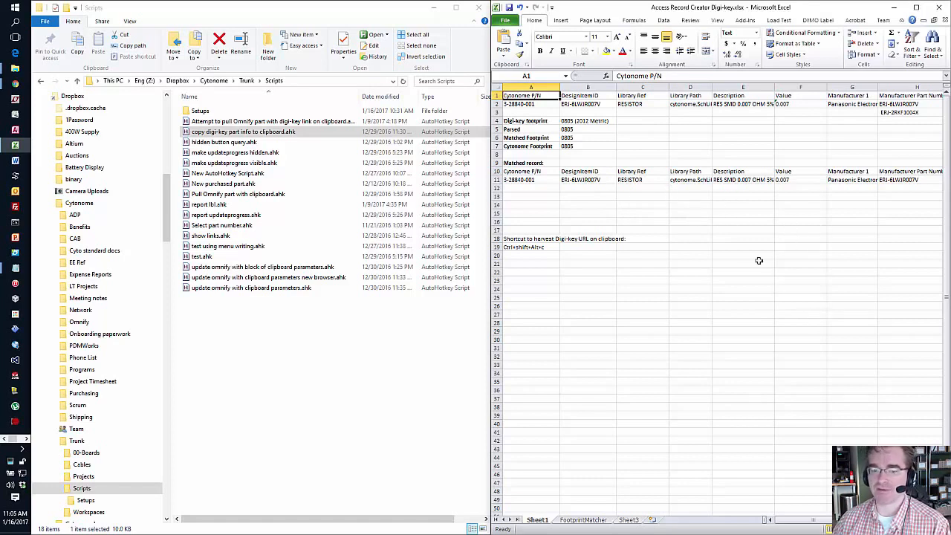
click(598, 121)
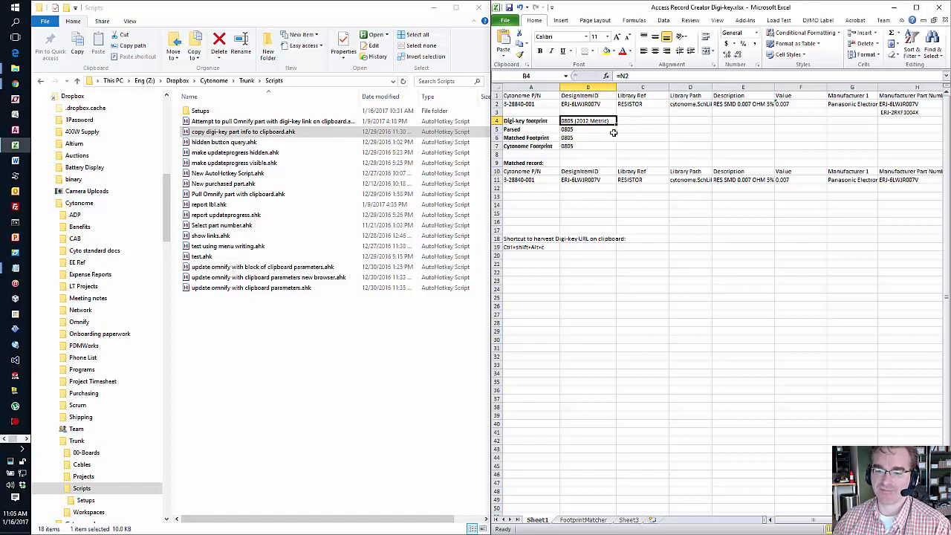
click(585, 130)
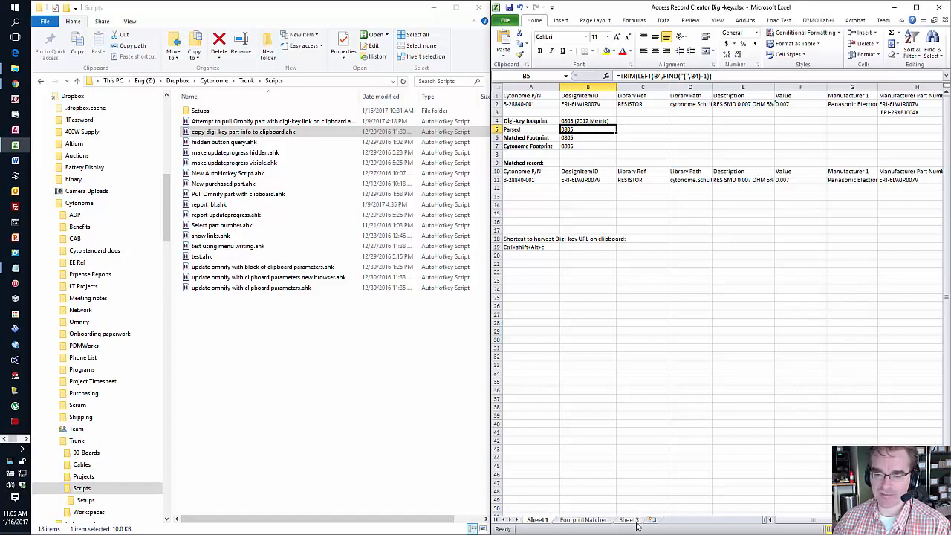
click(593, 522)
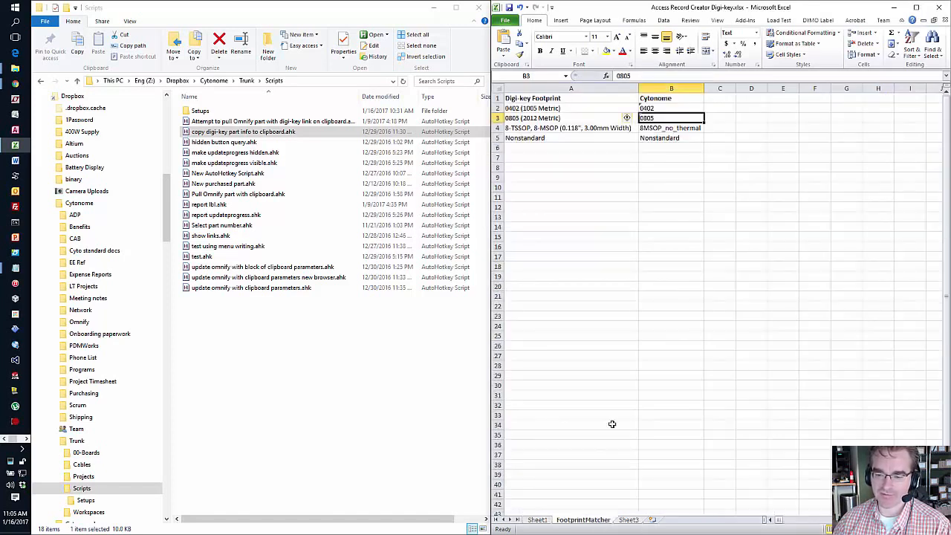
drag(537, 118, 536, 109)
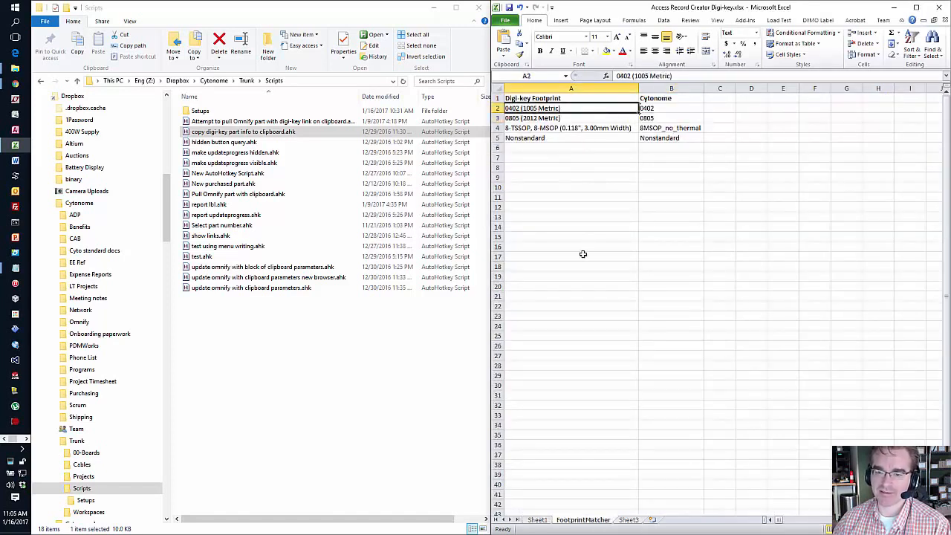
click(657, 106)
click(661, 119)
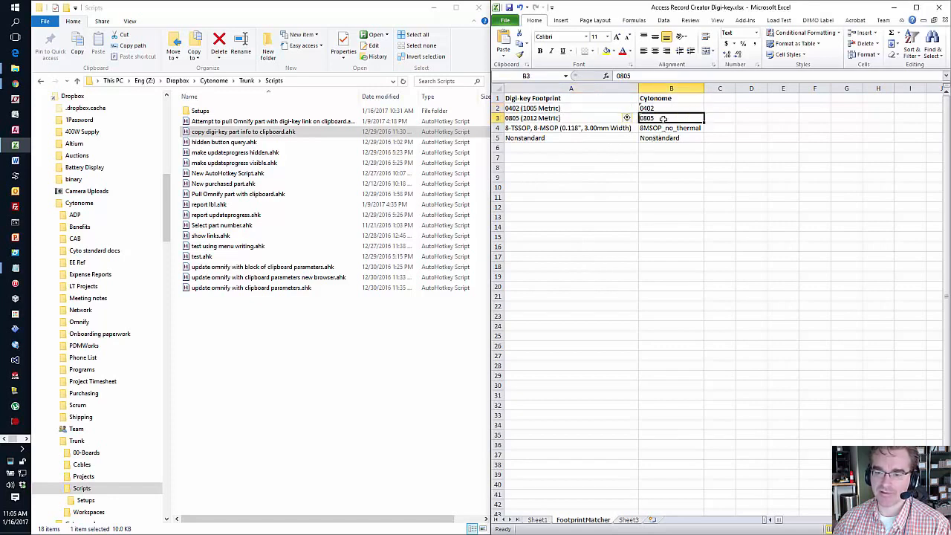
click(666, 127)
click(670, 139)
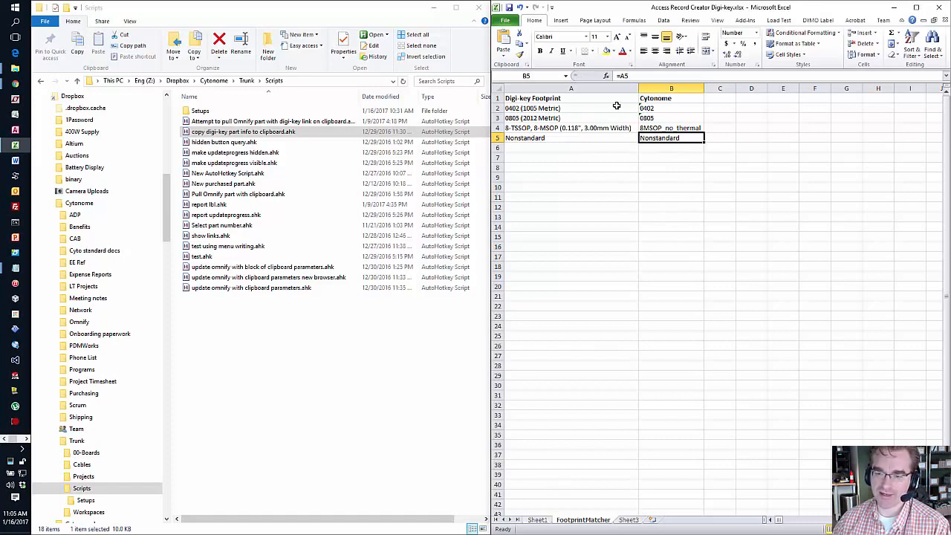
Paste the harvested part data over the existing record on Sheet1, starting at cell A1
click(539, 520)
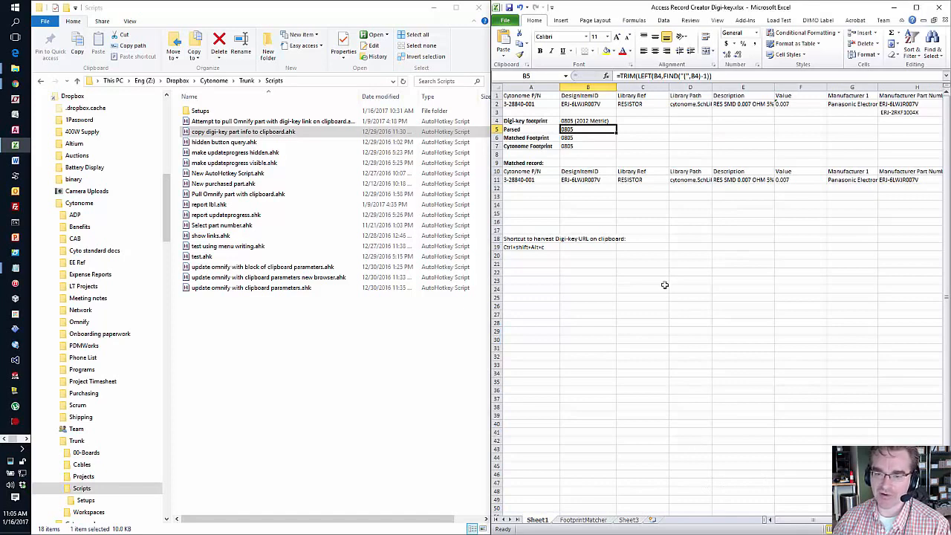
click(533, 96)
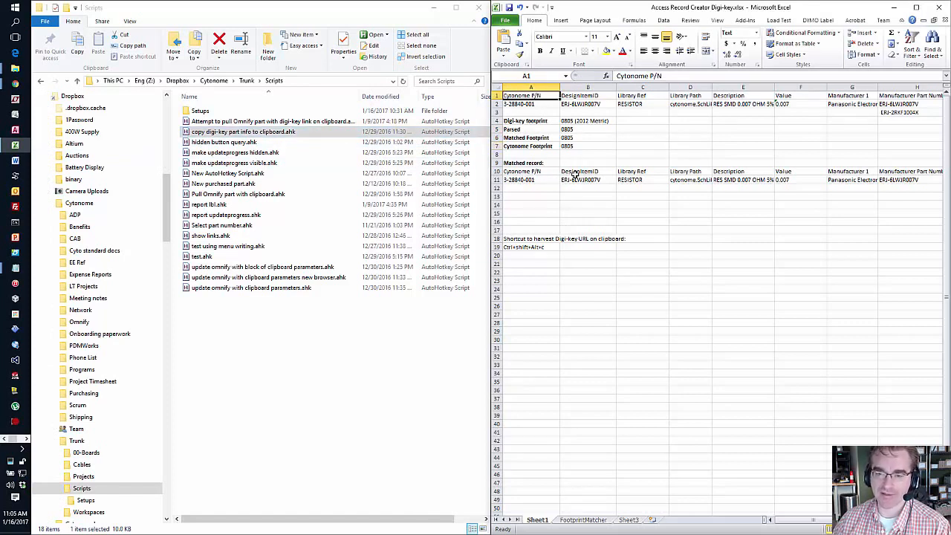
key(ctrl+v)
click(651, 290)
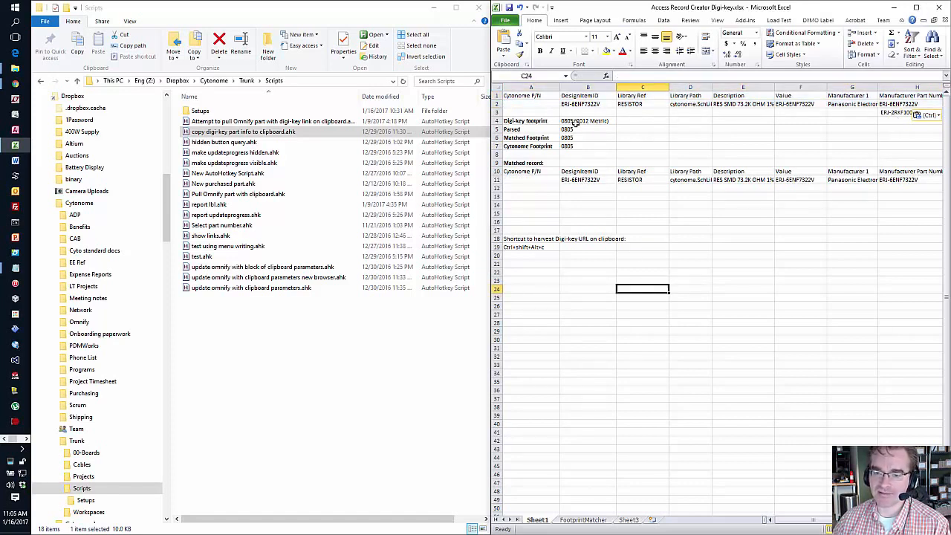
Trace the Parsed, Matched Footprint and Cytonome Footprint formulas on Sheet1 against the 0805 entry on the FootprintMatcher sheet
click(584, 520)
click(549, 520)
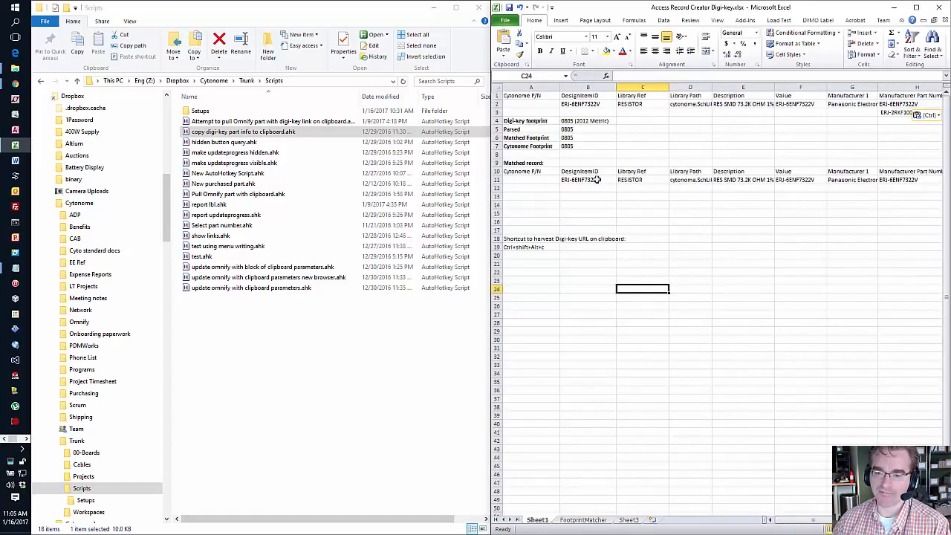
click(577, 130)
click(586, 137)
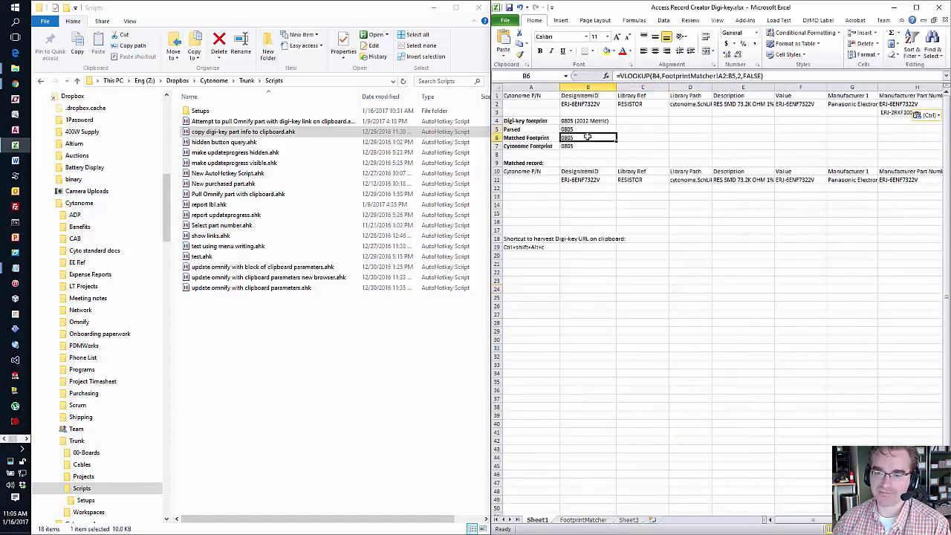
click(586, 133)
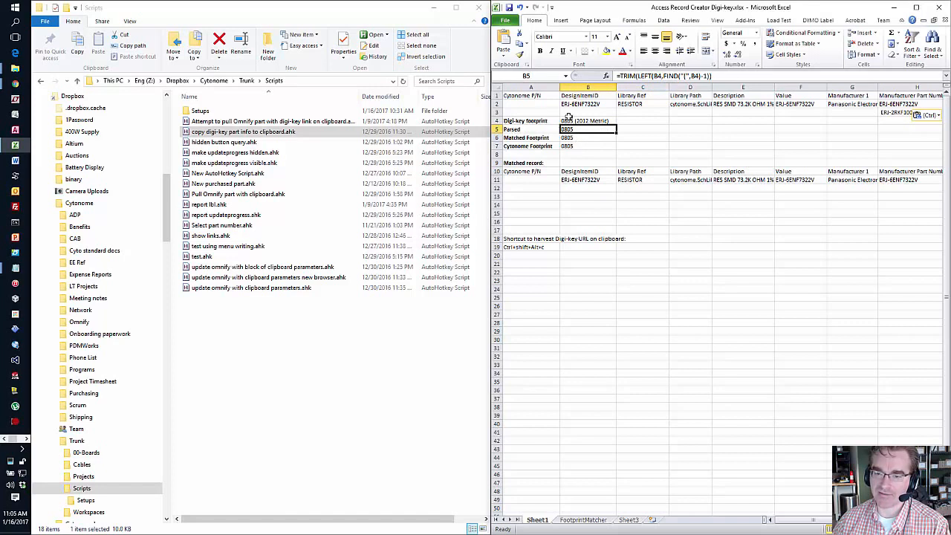
click(569, 140)
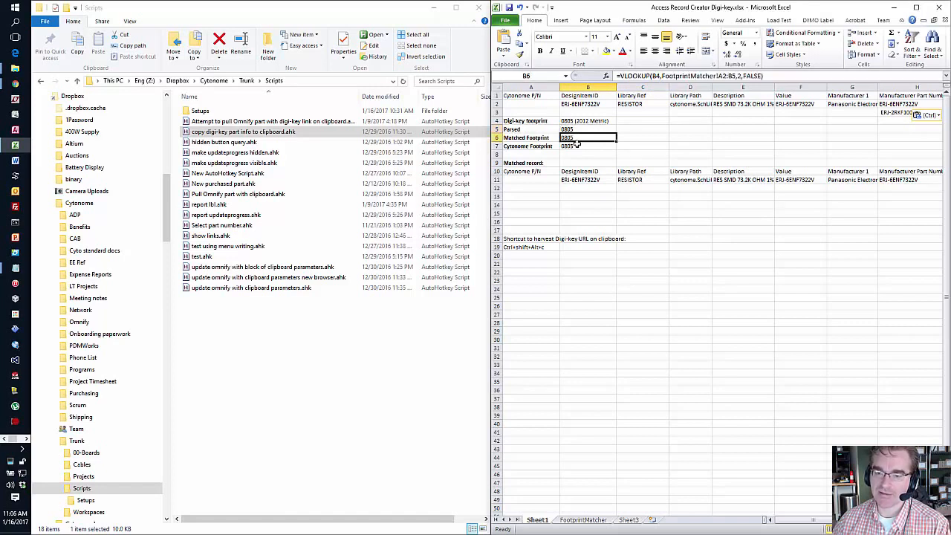
click(601, 523)
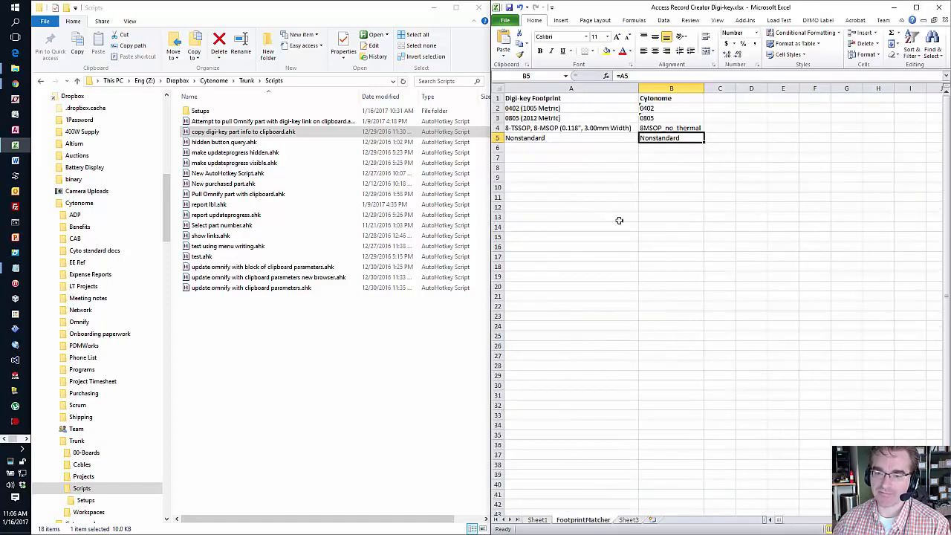
click(658, 118)
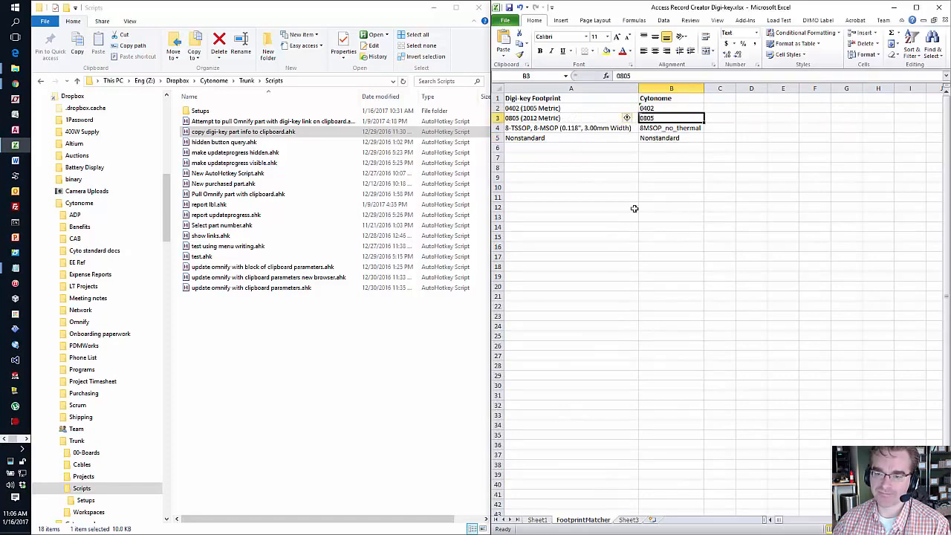
click(545, 521)
click(568, 146)
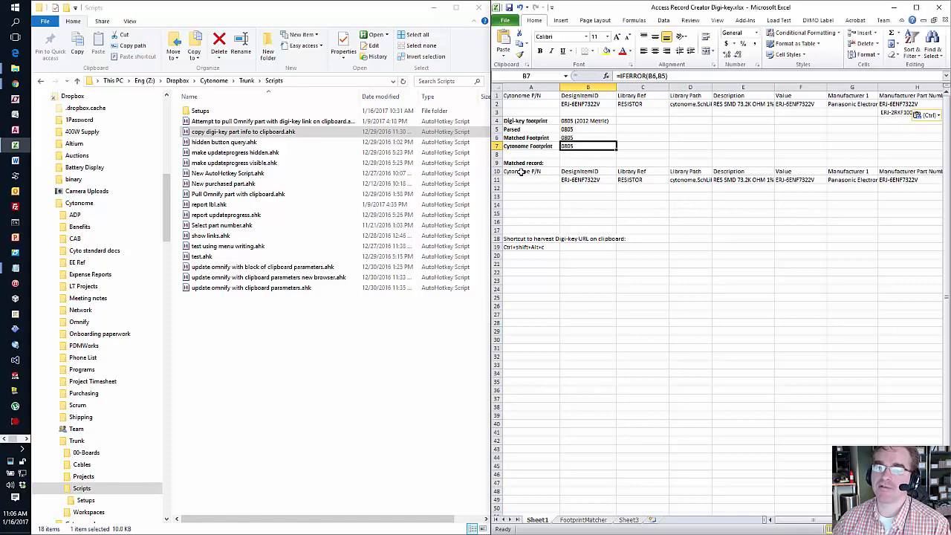
Examine the matched record's fields along row 10, from Cytonome P/N across to HelpURL
drag(531, 172, 584, 173)
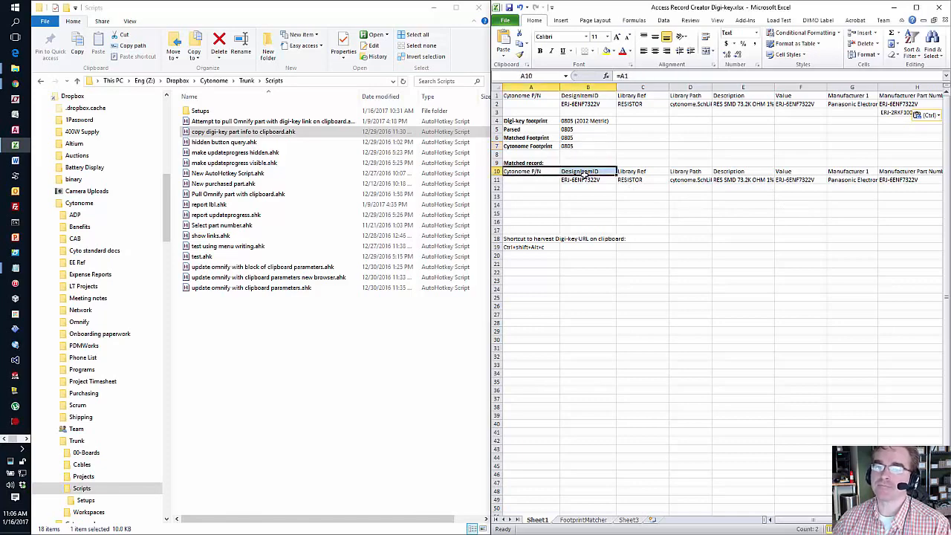
key(Right)
key(Right)
key(Right)
key(Right)
key(Right)
key(Right)
key(Right)
key(Right)
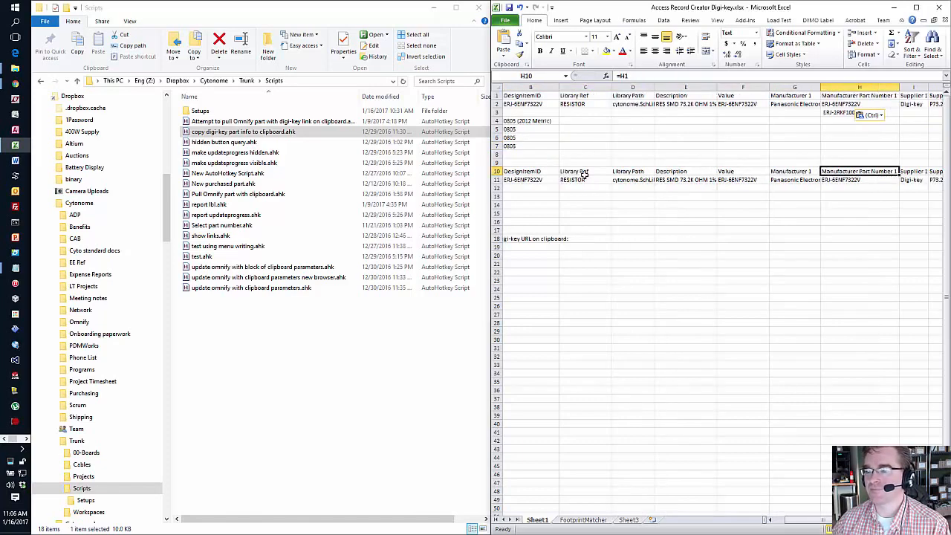
key(Right)
key(Right)
key(Right)
key(Right)
key(Right)
key(Right)
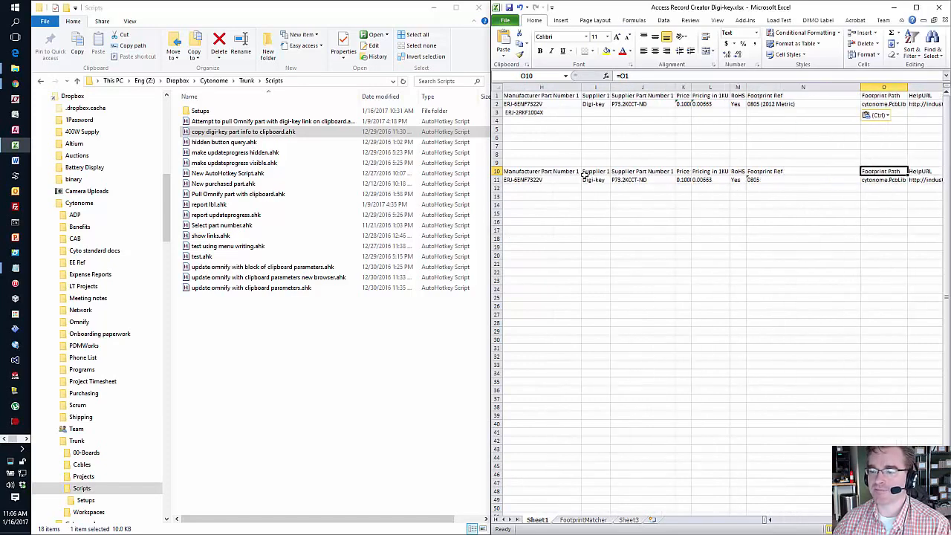
key(Right)
key(Right)
key(Right)
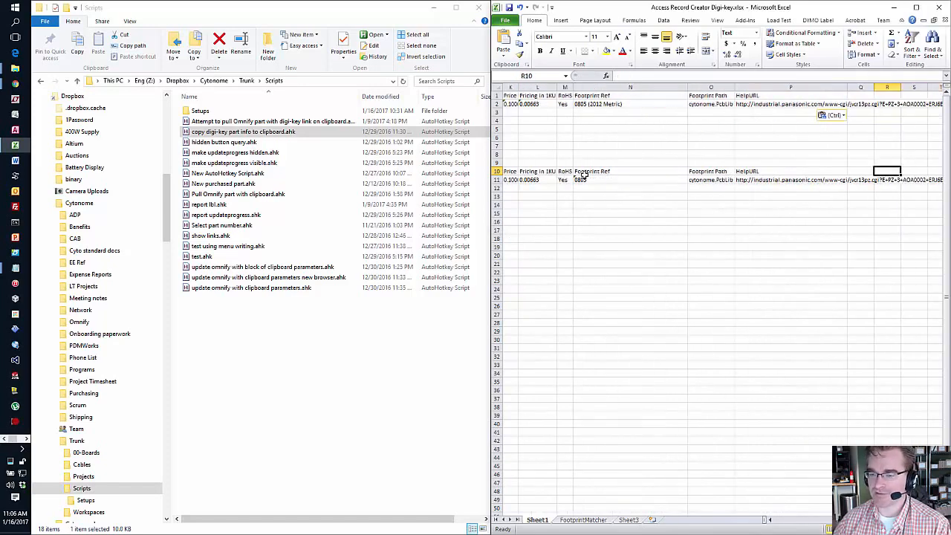
Select the whole matched record in rows 10 and 11, clear the selection and inspect the Cytonome P/N formula in A11
key(Home)
key(shift+Down)
key(ctrl+shift+Right)
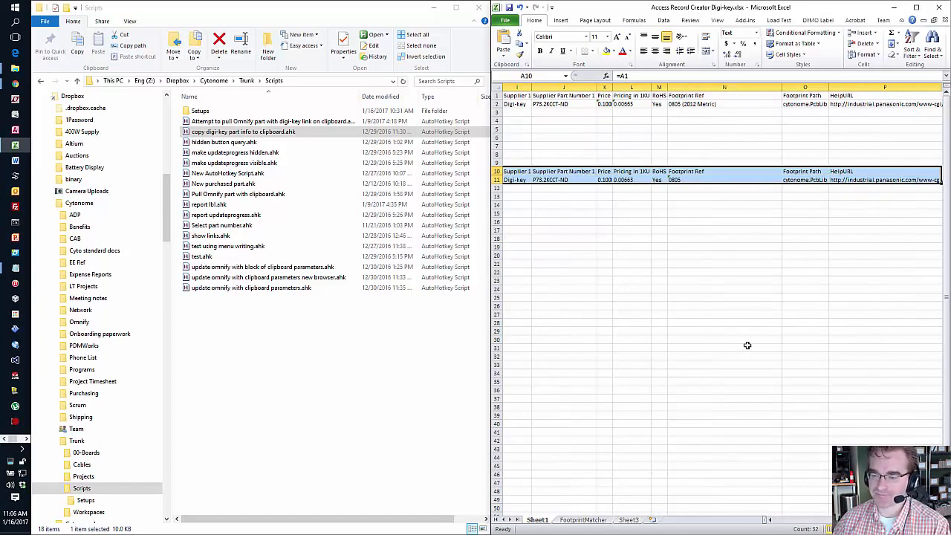
click(796, 521)
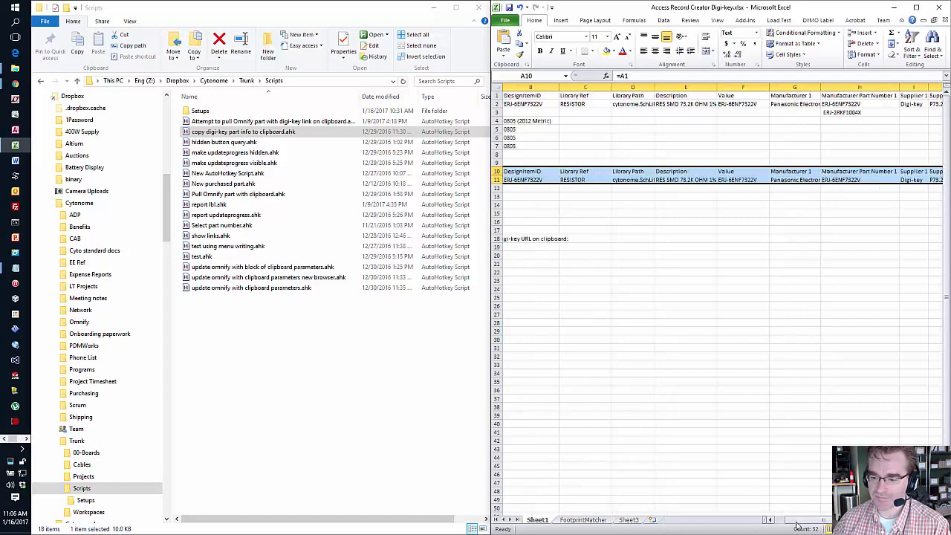
click(796, 522)
click(737, 397)
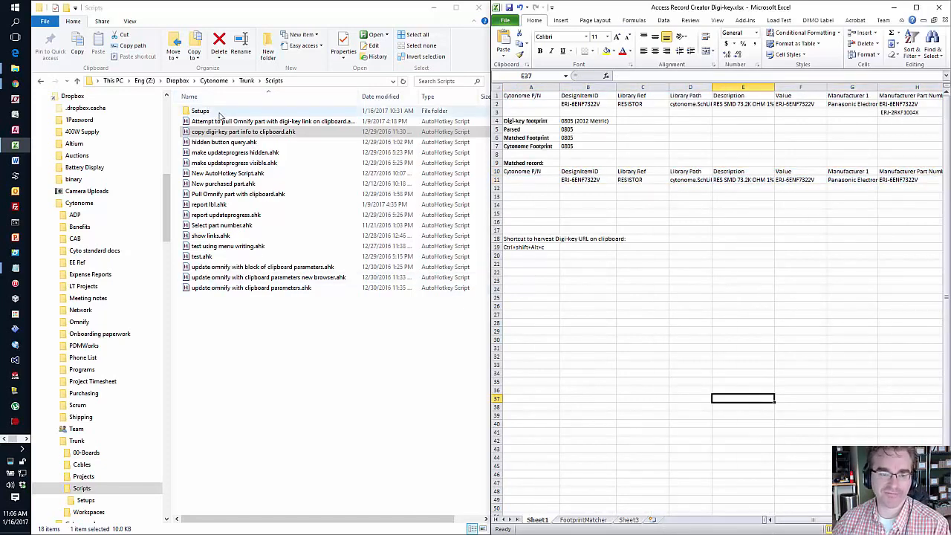
click(536, 179)
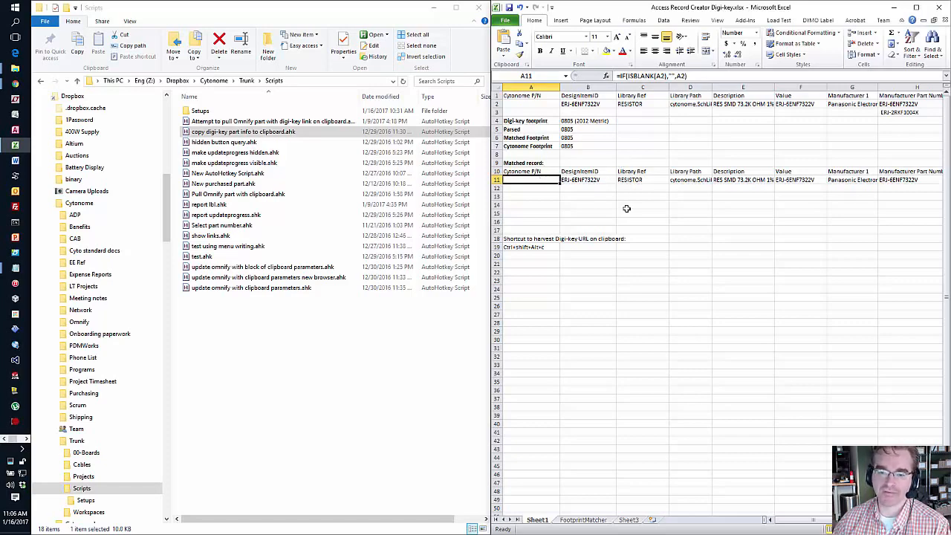
Read the script "Attempt to pull Omnify part with digi-key link on clipboard.ahk" in Notepad, close it and switch to Internet Explorer
right_click(304, 122)
click(338, 150)
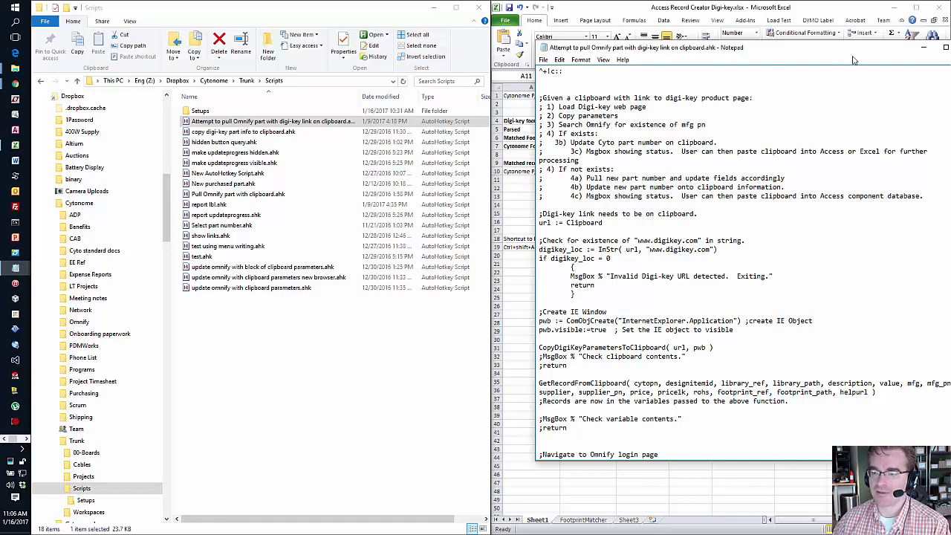
drag(854, 54, 786, 71)
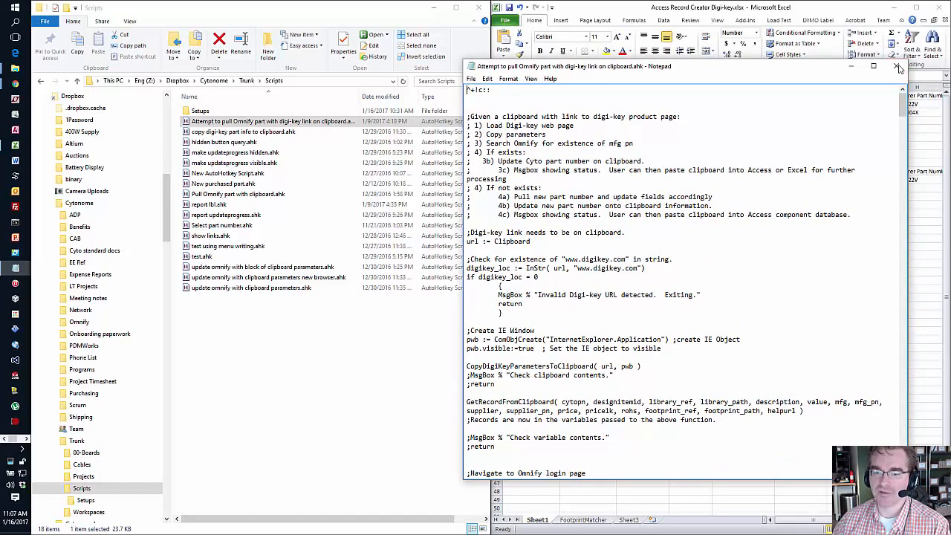
click(897, 66)
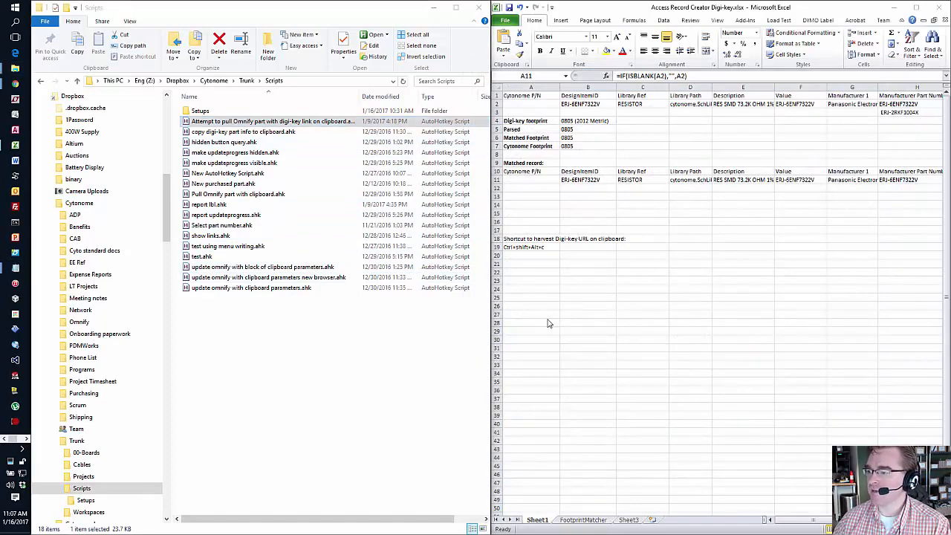
key(alt+Tab)
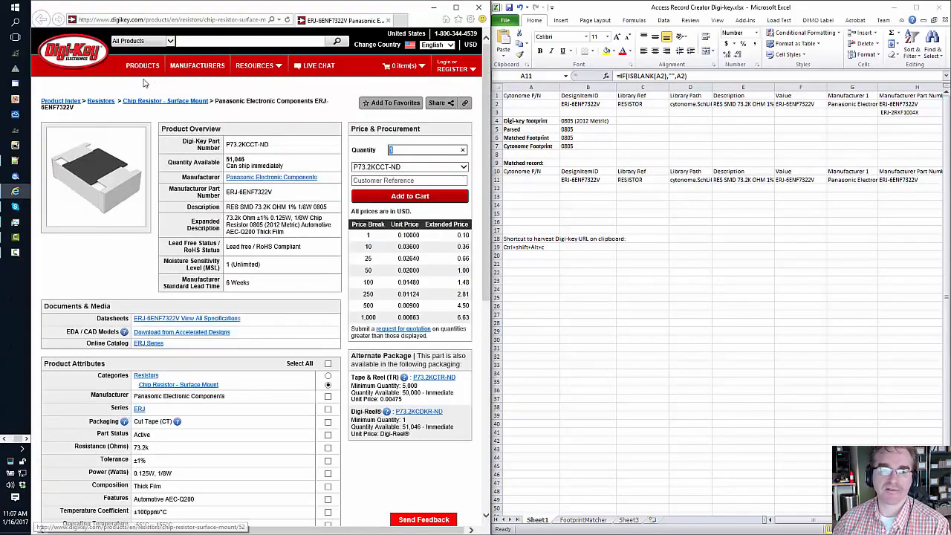
Leave Internet Explorer, switch to Chrome and copy the Digi-Key page URL of the ERJ-6ENF7322V resistor
click(221, 24)
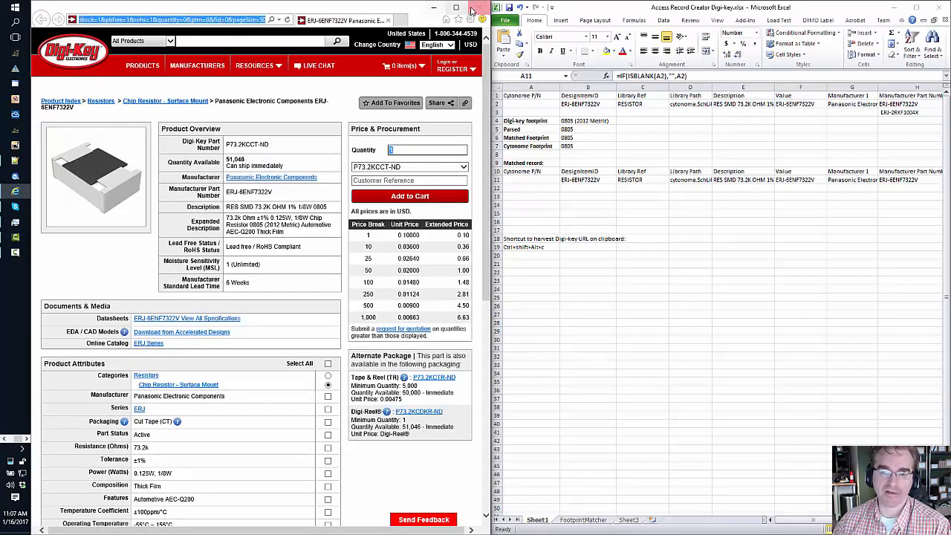
key(alt+Tab)
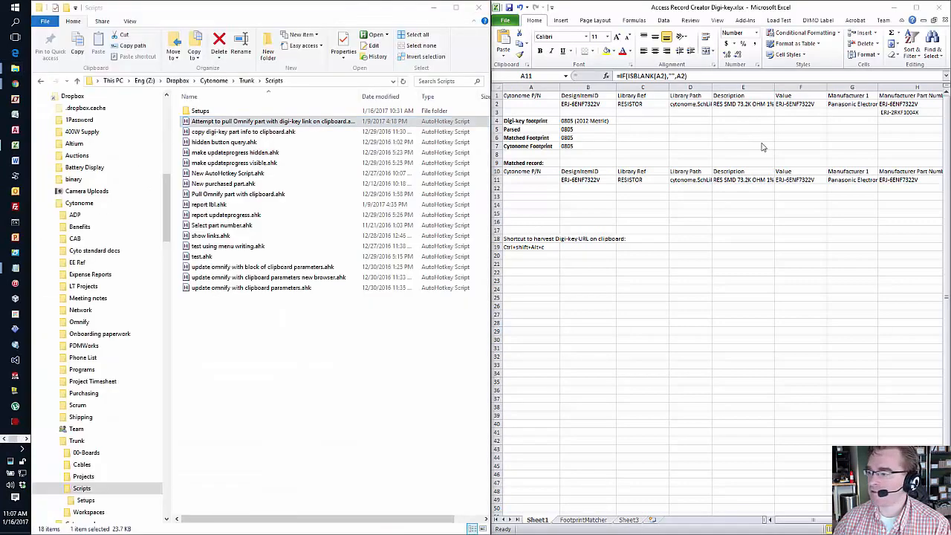
key(alt+Tab)
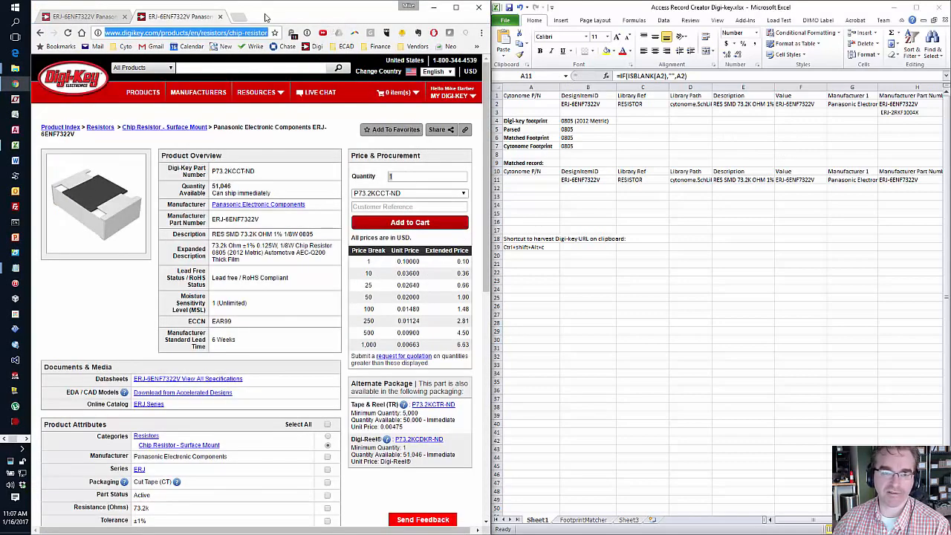
right_click(223, 33)
click(251, 69)
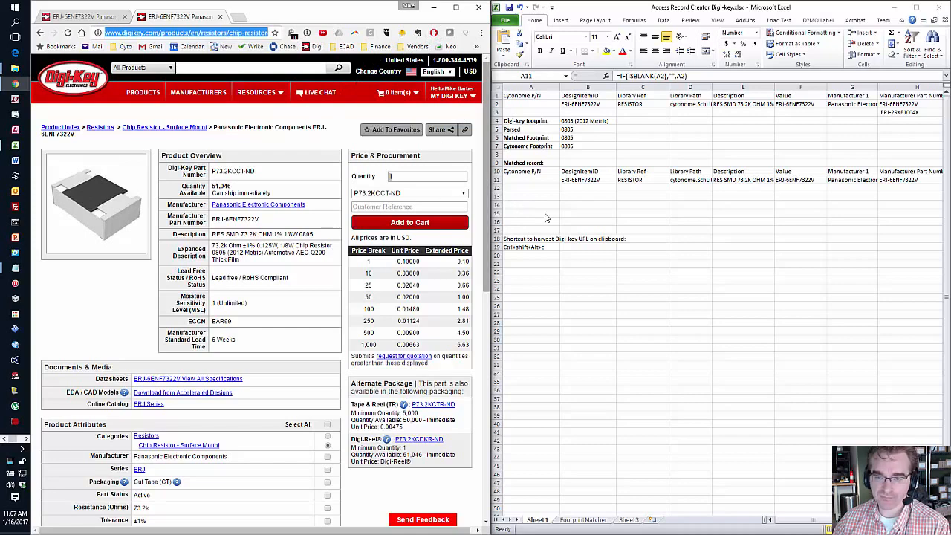
key(ctrl+alt+shift+c)
Launch "Attempt to pull Omnify part with digi-key link on clipboard.ahk" from the Scripts folder and minimize the folder window
key(alt+Tab)
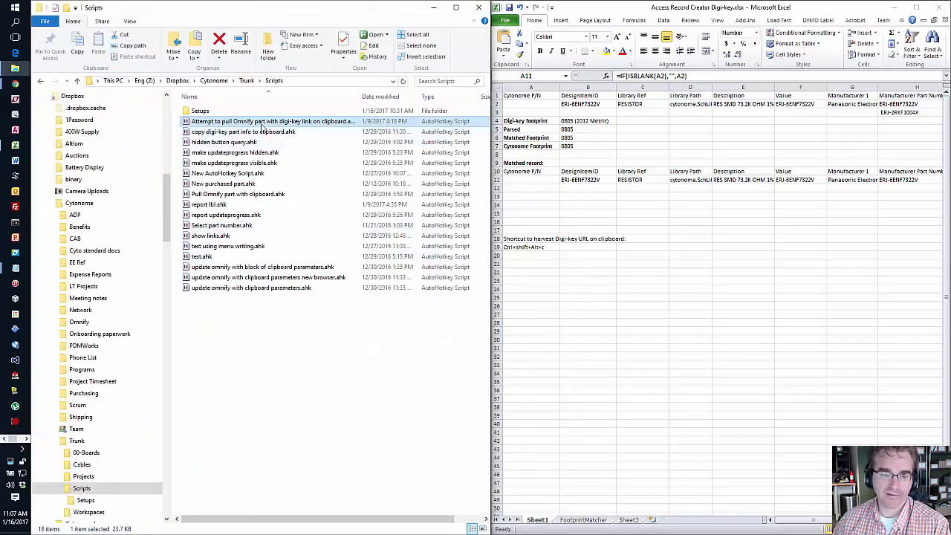
right_click(262, 124)
click(292, 132)
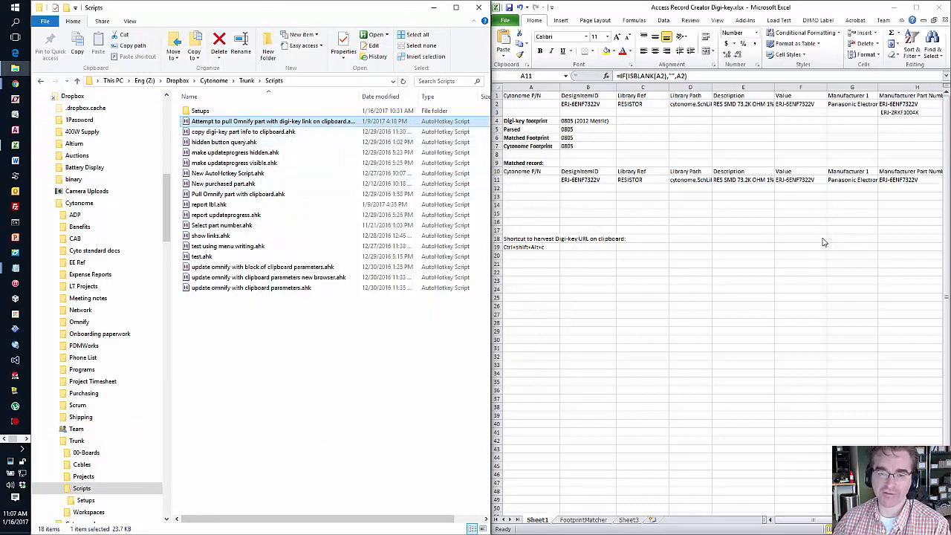
click(434, 7)
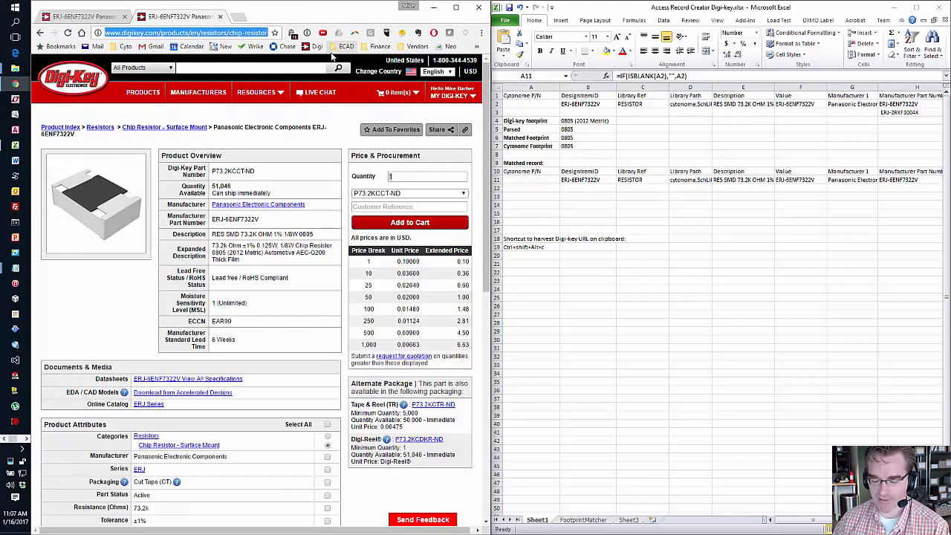
Run the Omnify script on the copied Digi-Key link, agree to pull a new part number and dismiss the completion message
key(ctrl+shift+c)
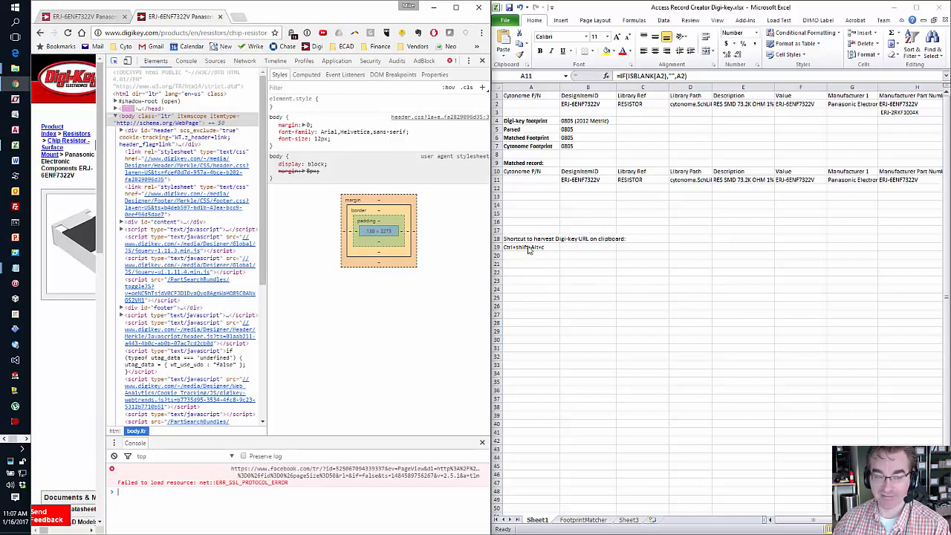
key(ctrl+alt+shift+c)
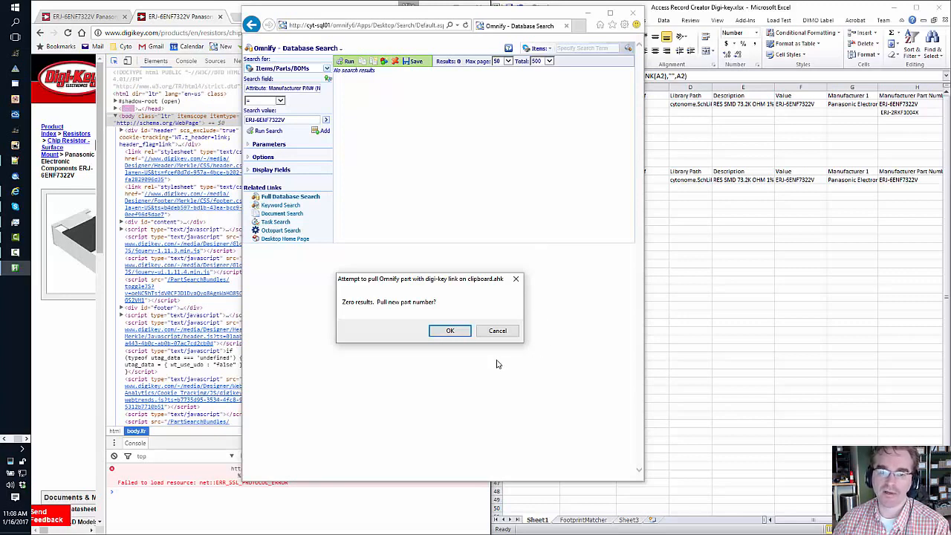
click(451, 331)
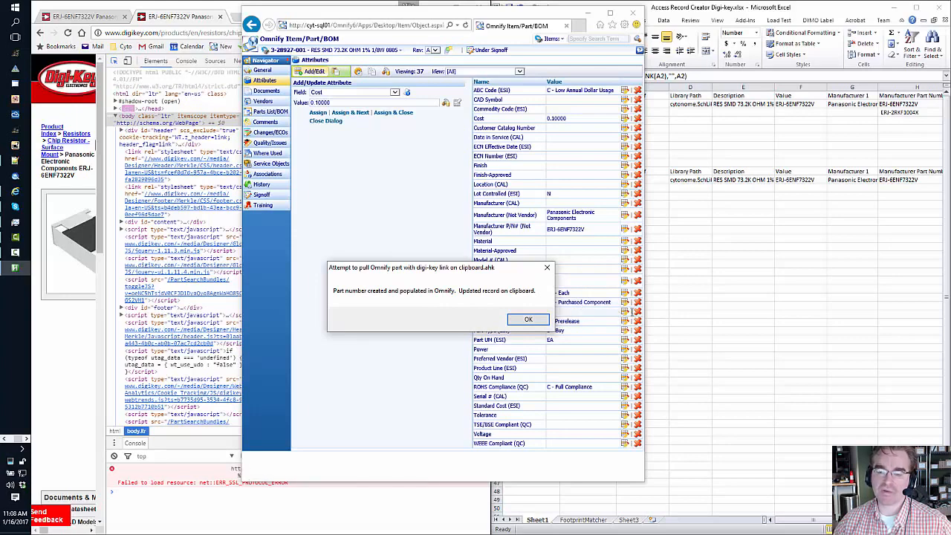
click(528, 320)
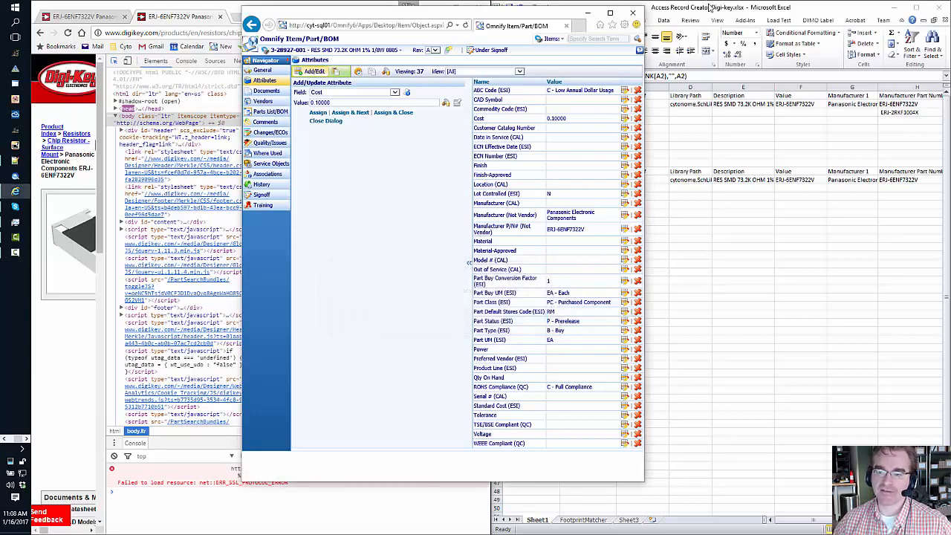
Switch to Excel and paste the updated record from the clipboard at cell A1 of Sheet1
click(710, 8)
key(Up)
key(Up)
key(Up)
key(Up)
key(Up)
key(Up)
key(Up)
key(Up)
key(Up)
key(Up)
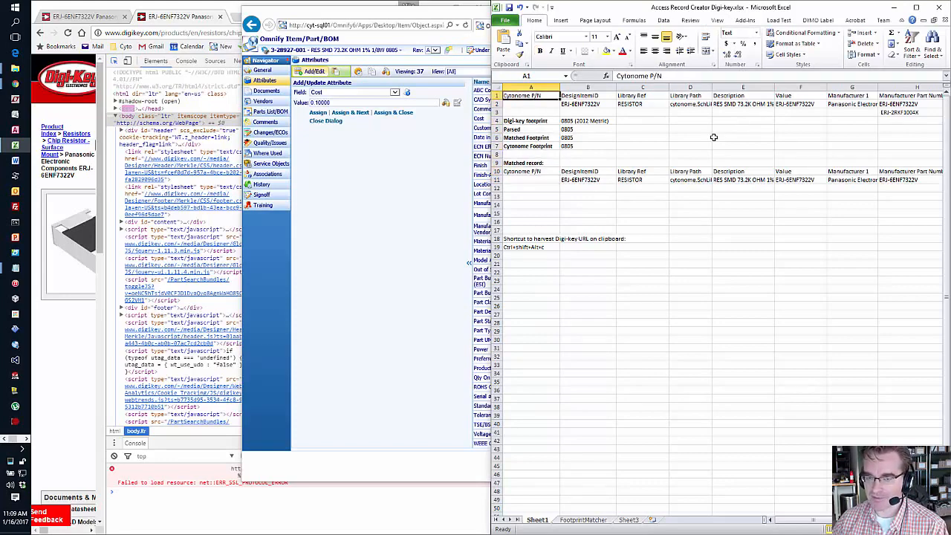
key(ctrl+v)
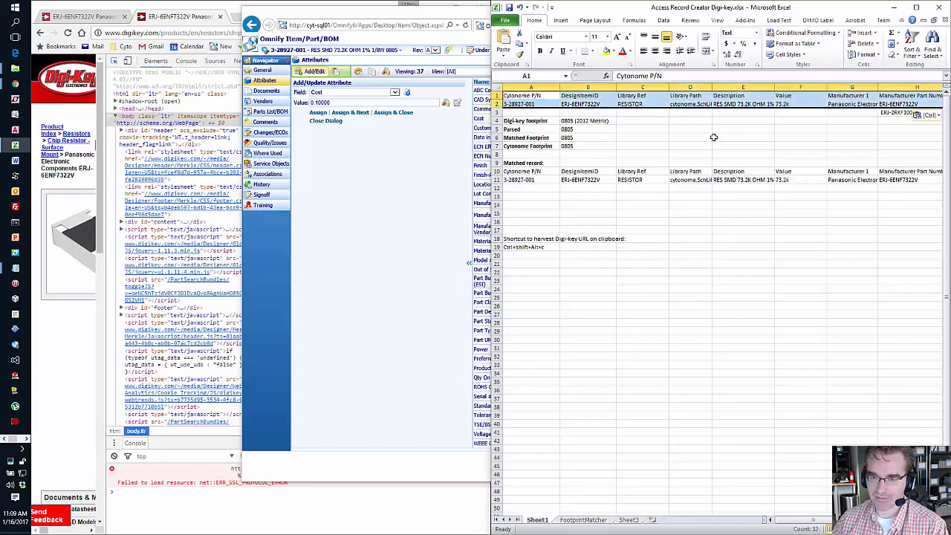
Inspect the pasted Cytonome P/N, DesignItemID and Library Ref, close Chrome's developer tools and highlight the Categories entry on the Digi-Key page
click(549, 103)
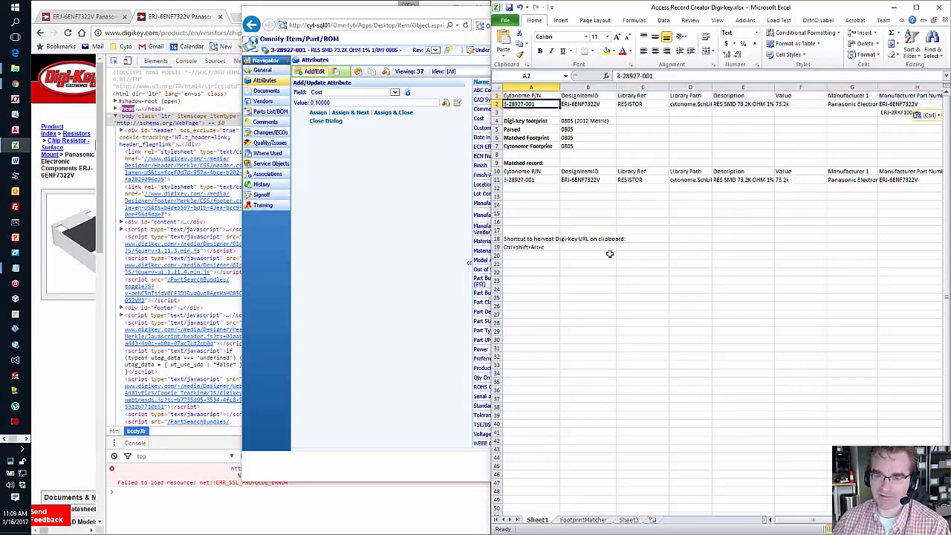
key(Right)
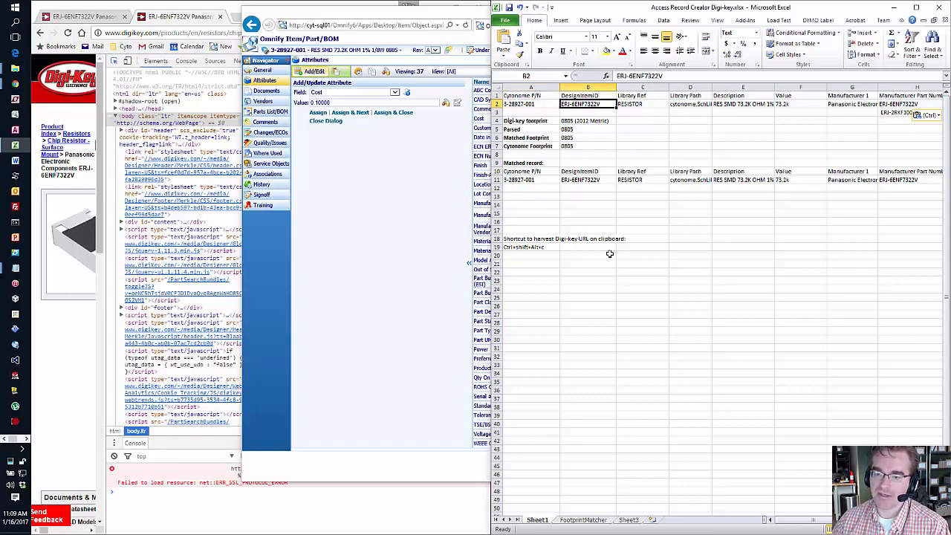
key(Right)
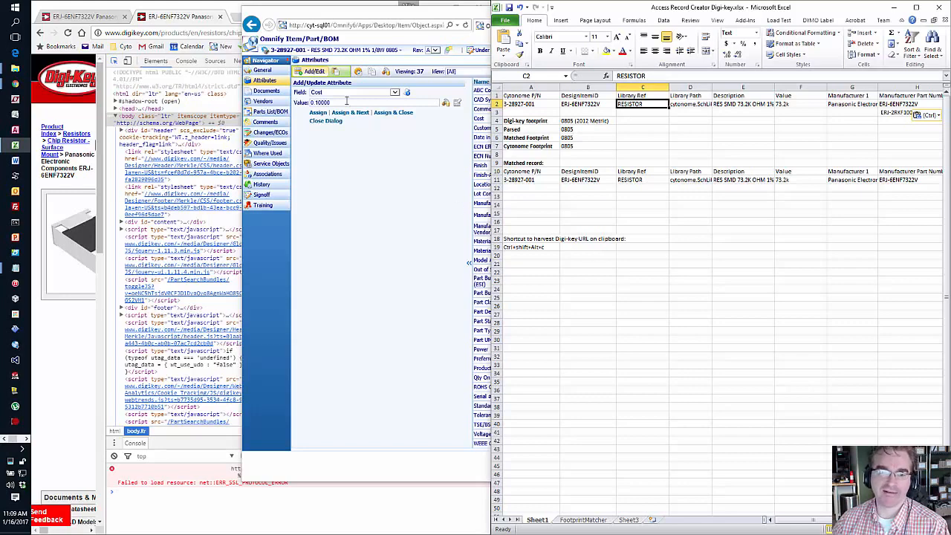
click(191, 25)
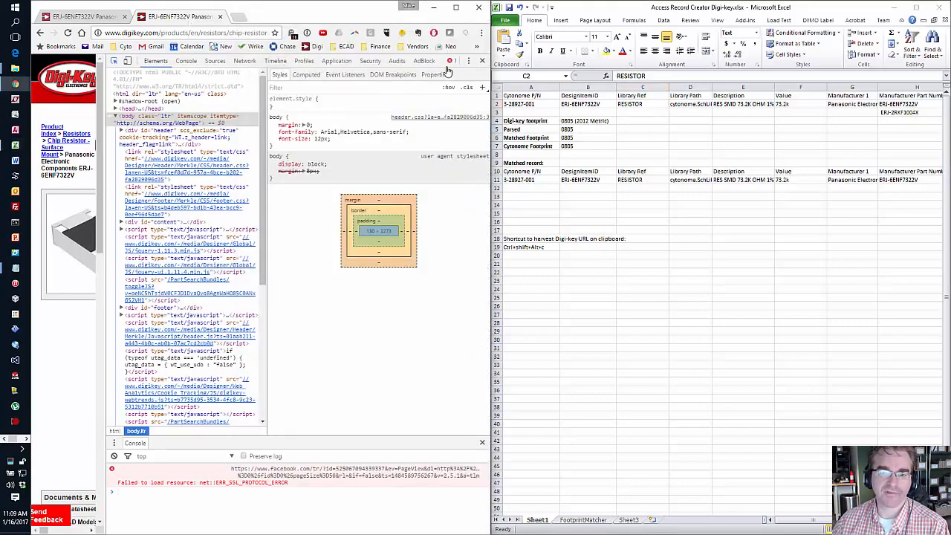
click(483, 61)
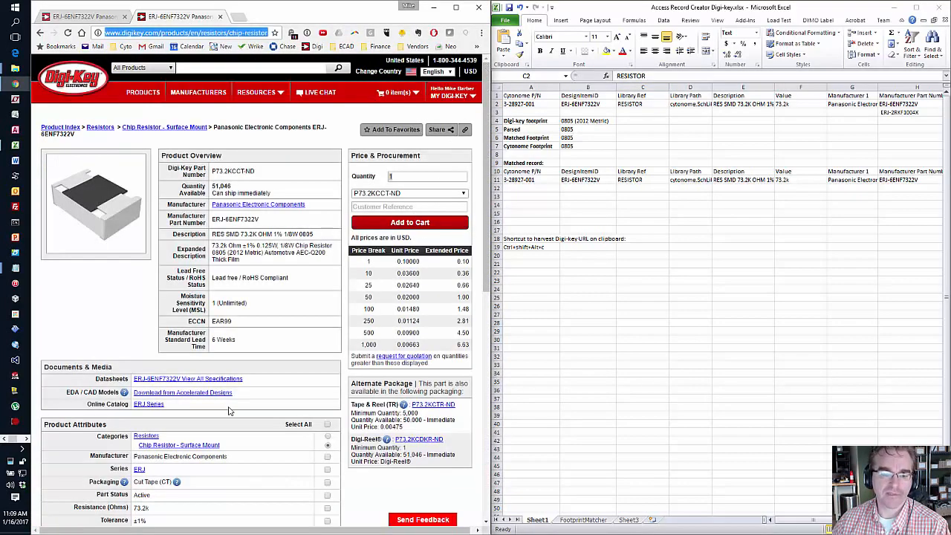
click(240, 449)
drag(240, 449, 127, 435)
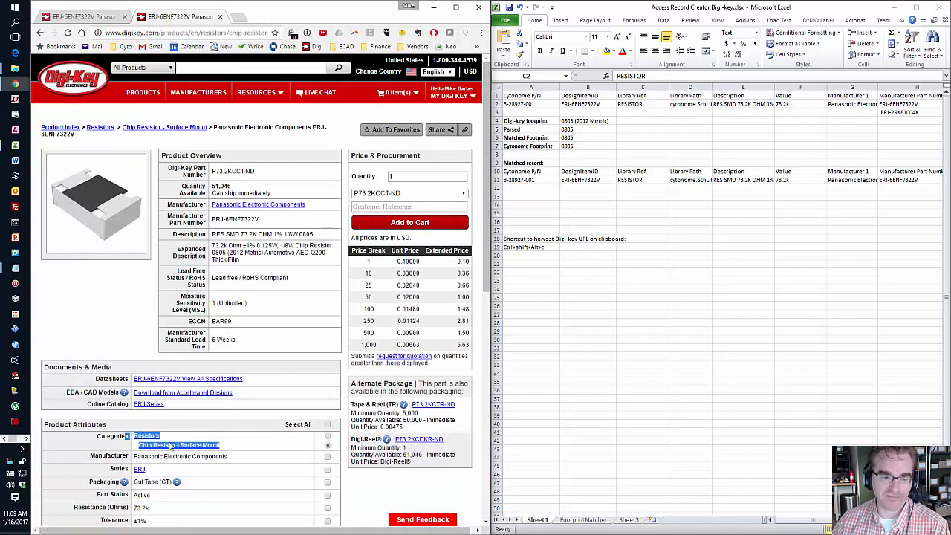
Compare the Library Ref, Library Path, Description and Value fields in row 2 with the Digi-Key page's description and resistance
click(644, 106)
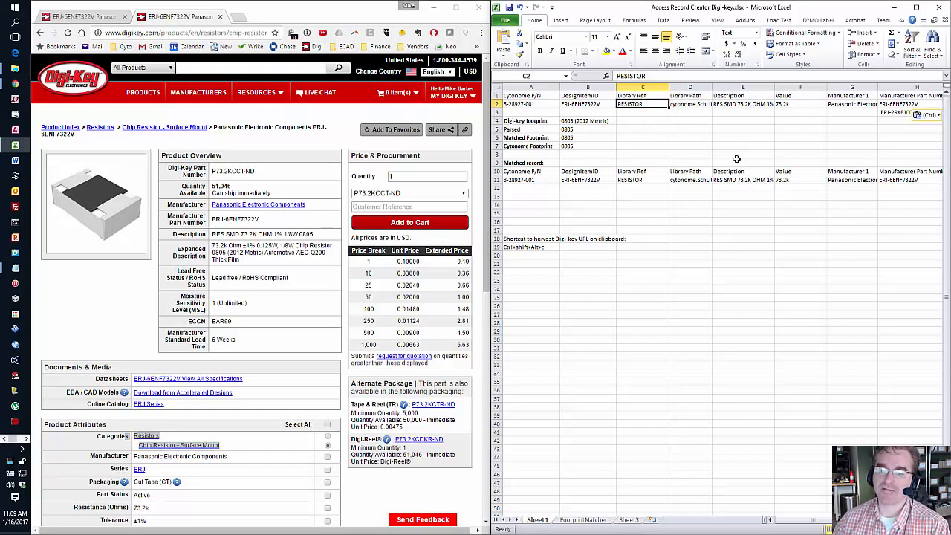
key(Right)
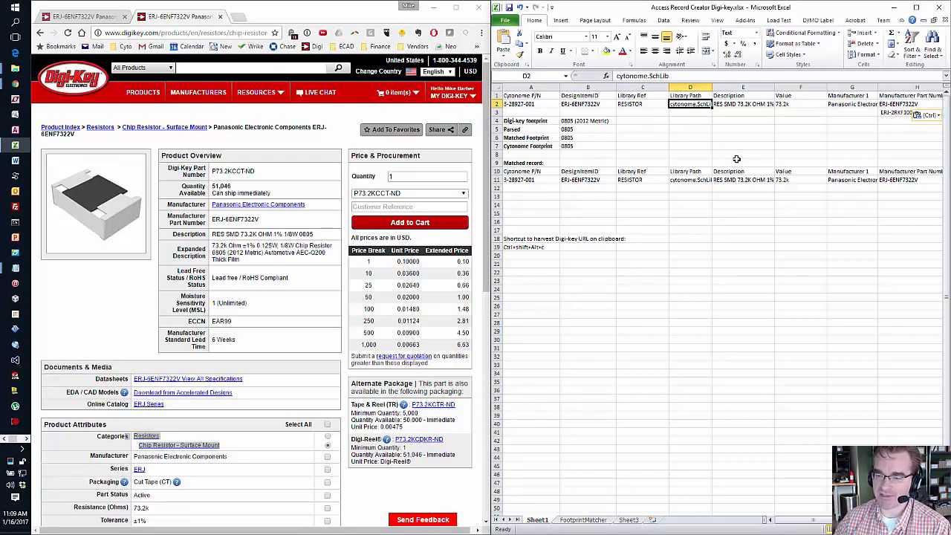
key(Right)
key(Right)
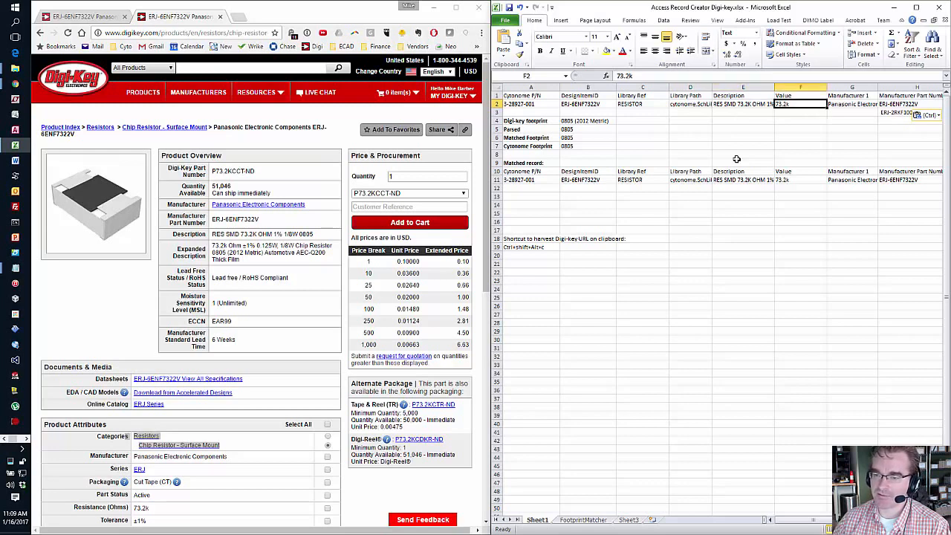
key(Left)
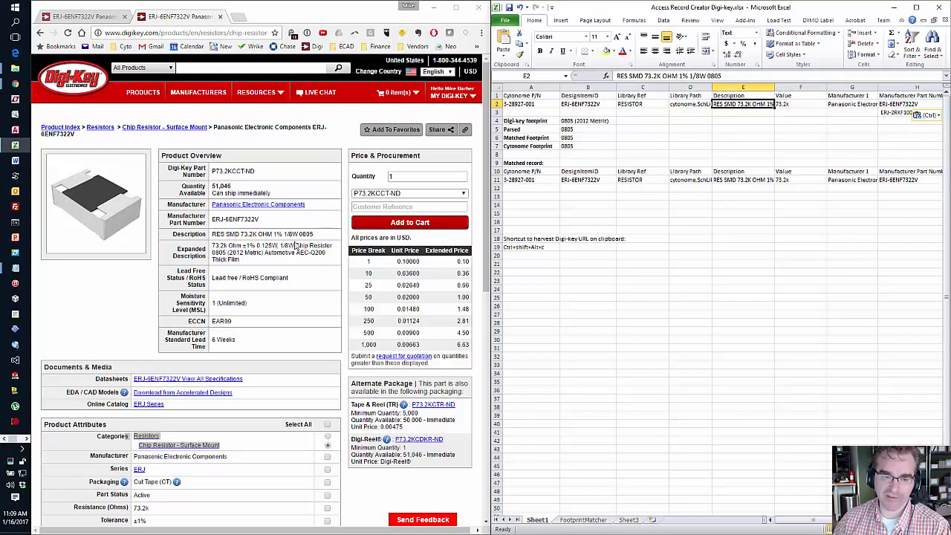
click(797, 106)
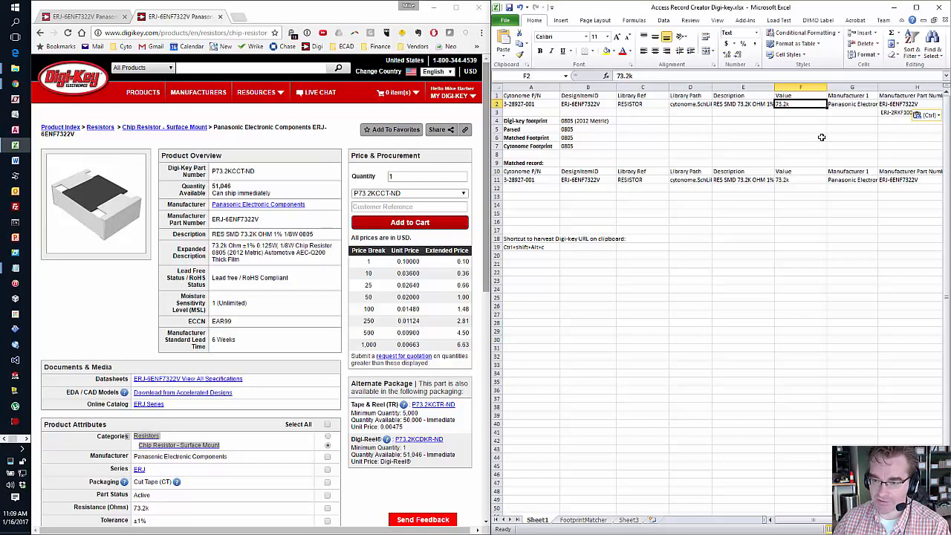
scroll(291, 349, down, 3)
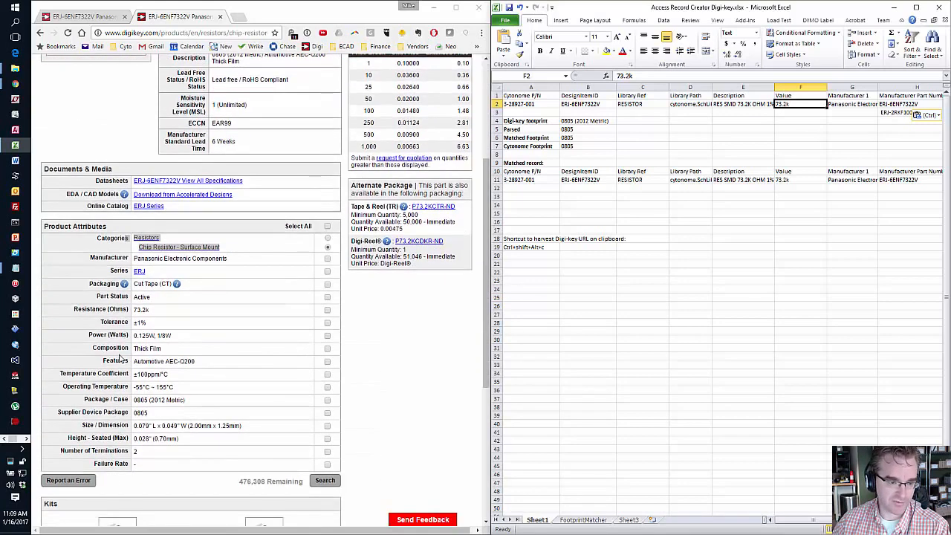
double_click(141, 309)
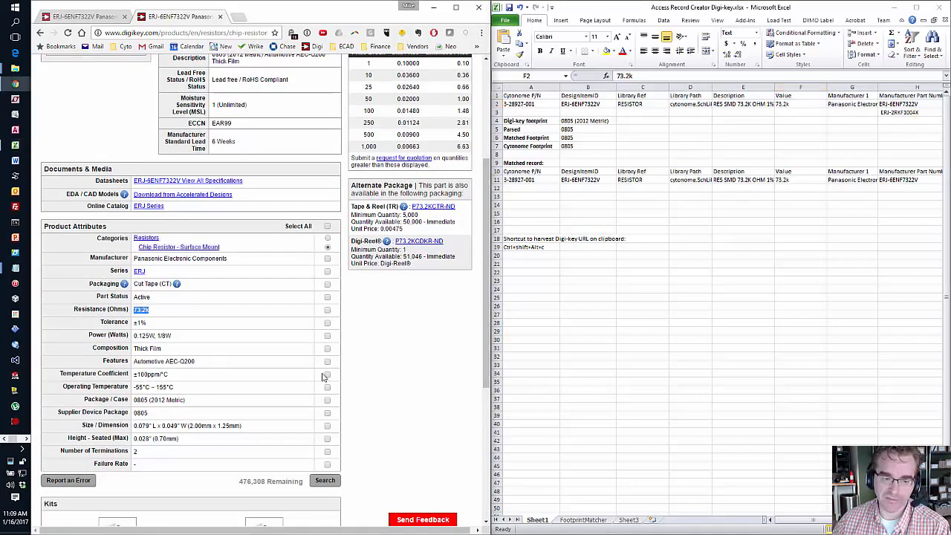
scroll(369, 367, up, 3)
click(799, 104)
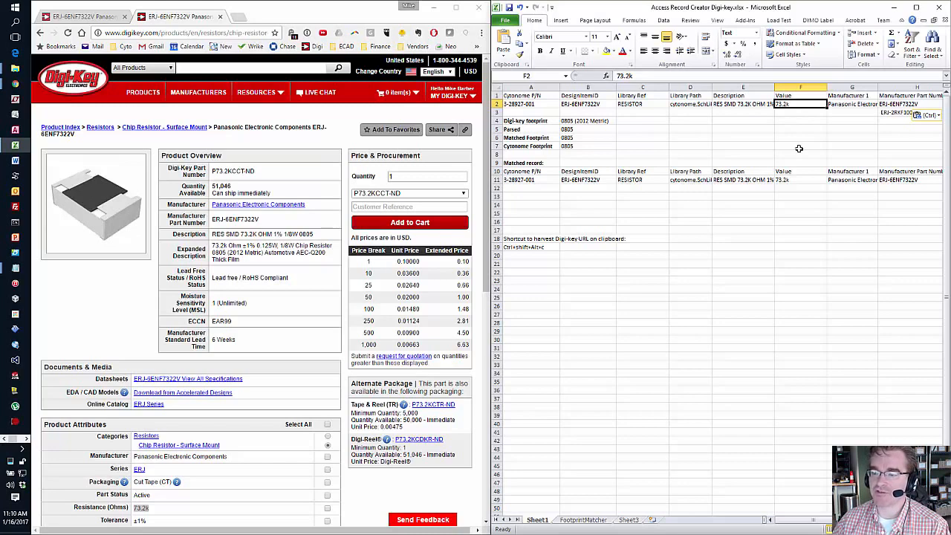
Review the remaining row 2 fields from Value across the manufacturer, supplier and price columns to Footprint Ref
key(Left)
key(Right)
key(Right)
key(Right)
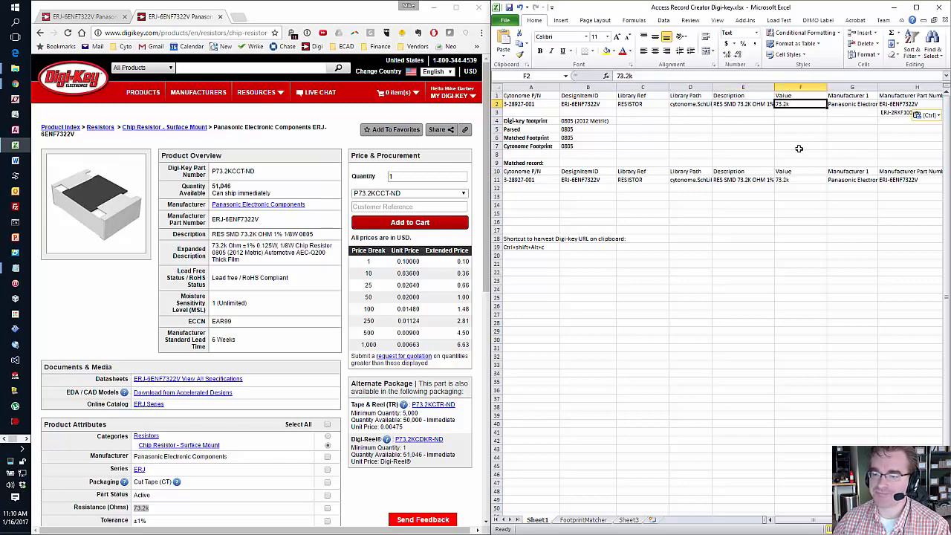
key(Right)
key(Right)
key(Right)
key(Right)
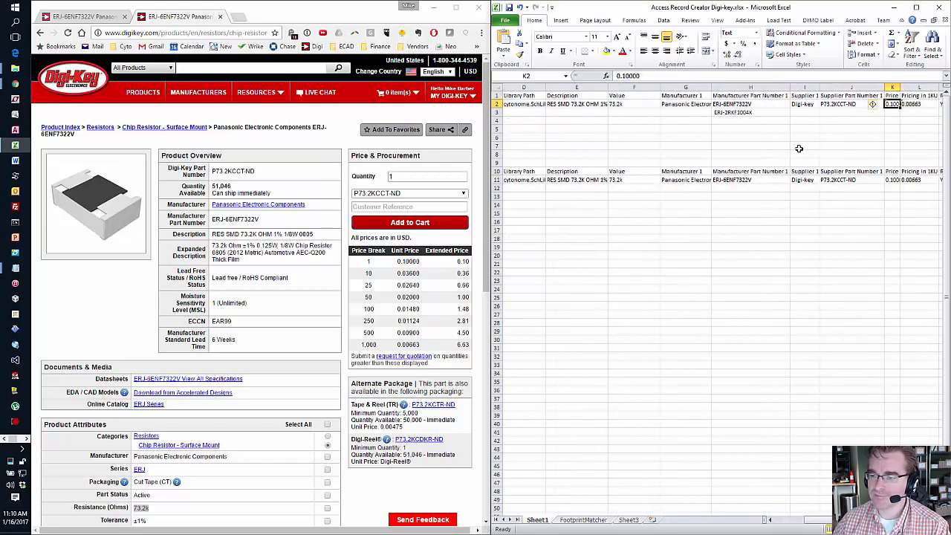
key(Right)
key(Right)
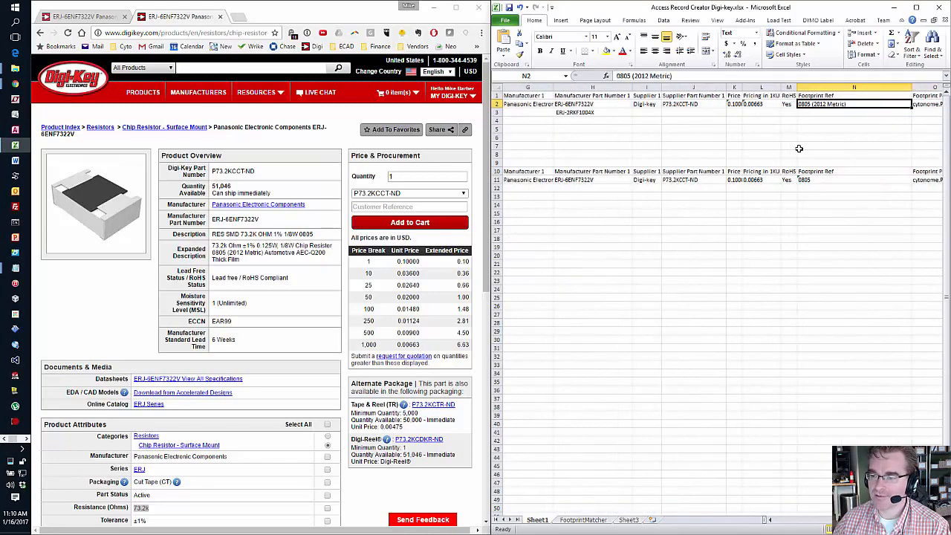
Recheck the Price, Pricing in 1KU, RoHS and Footprint Ref cells and highlight the matching Package / Case value on the Digi-Key page
key(Left)
key(Left)
key(Left)
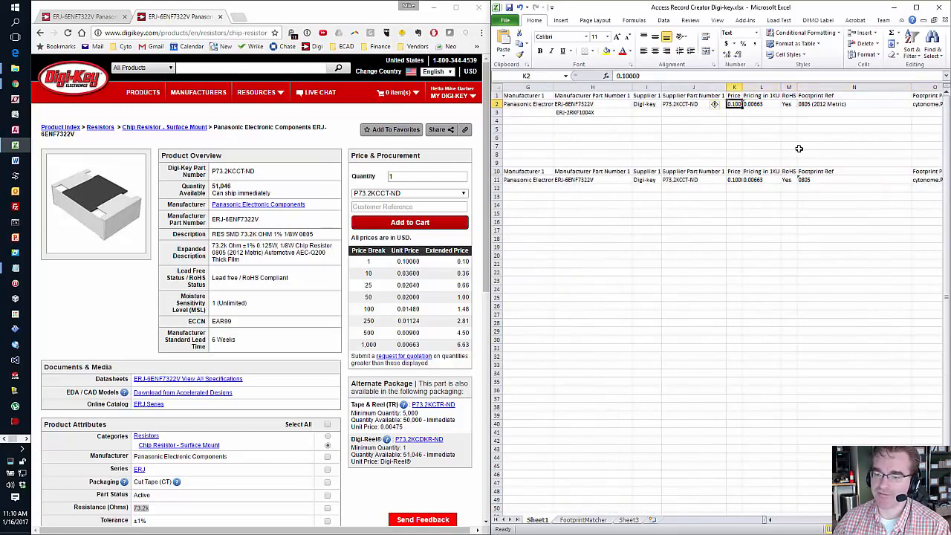
key(Right)
key(Right)
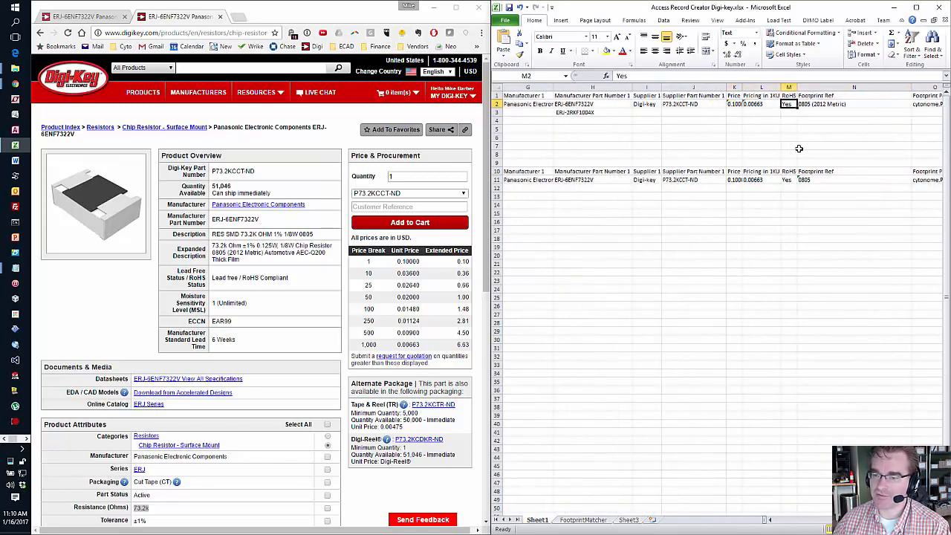
key(Right)
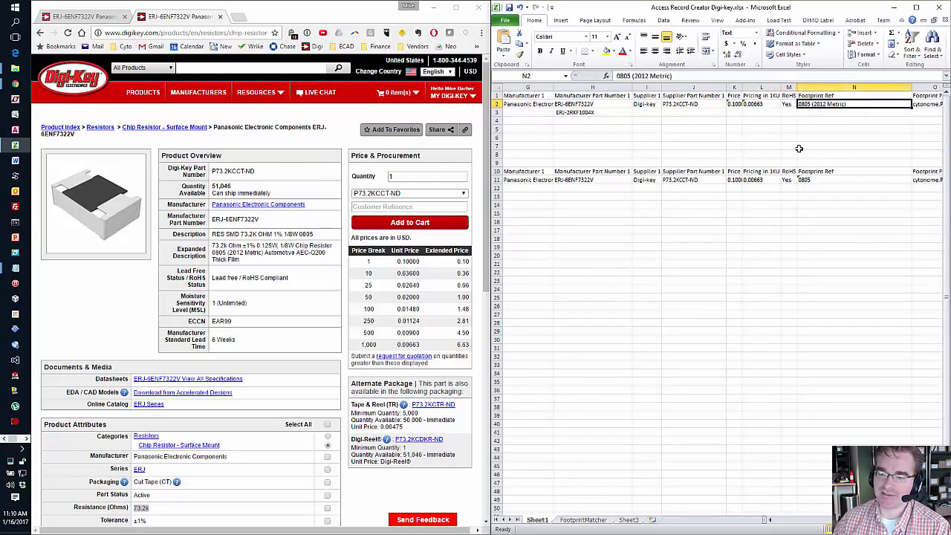
scroll(242, 361, down, 5)
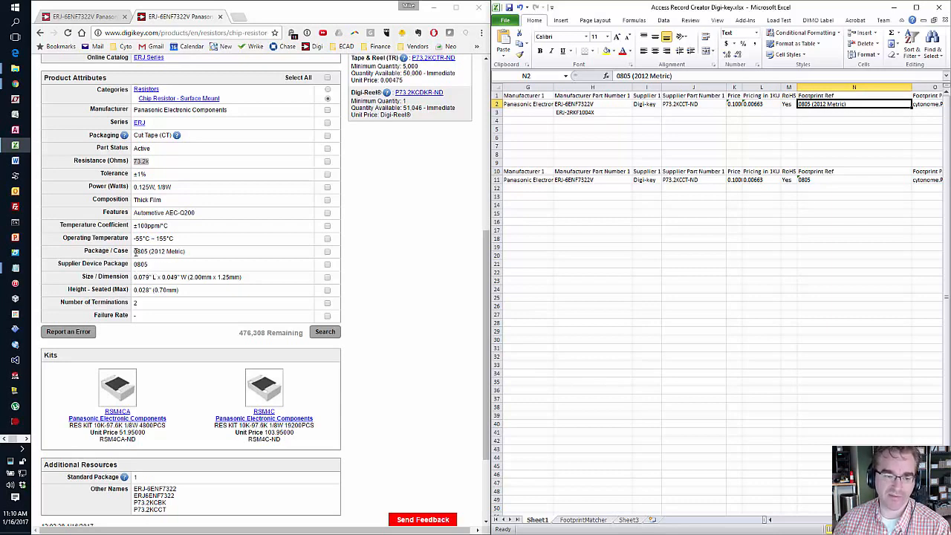
drag(133, 251, 183, 251)
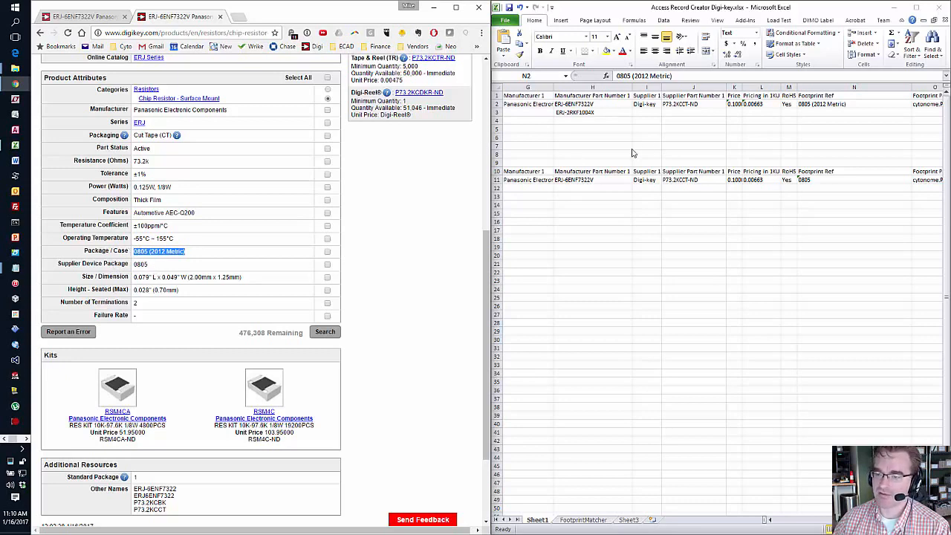
Inspect the Footprint Ref, Footprint Path and HelpURL fields of the record in row 2
click(846, 108)
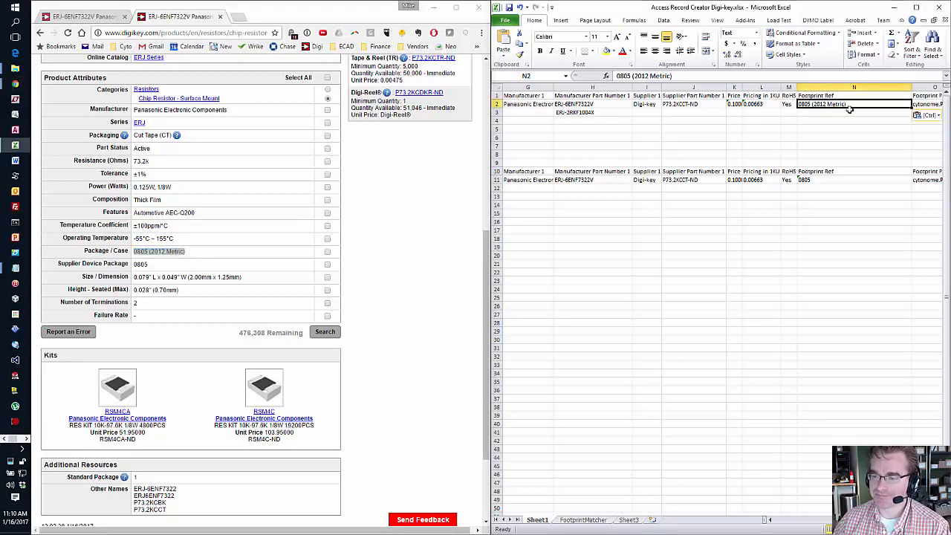
key(Right)
key(Right)
key(Right)
key(Right)
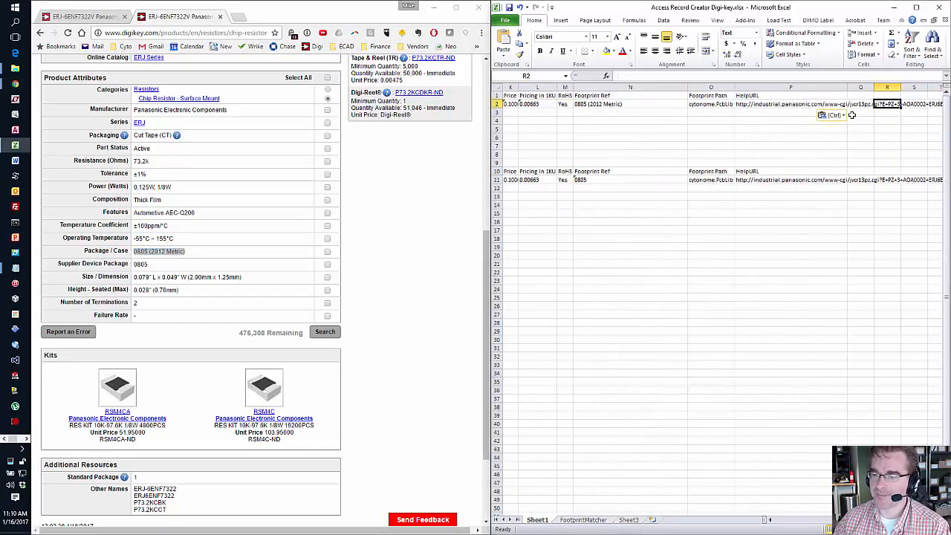
key(Left)
key(Left)
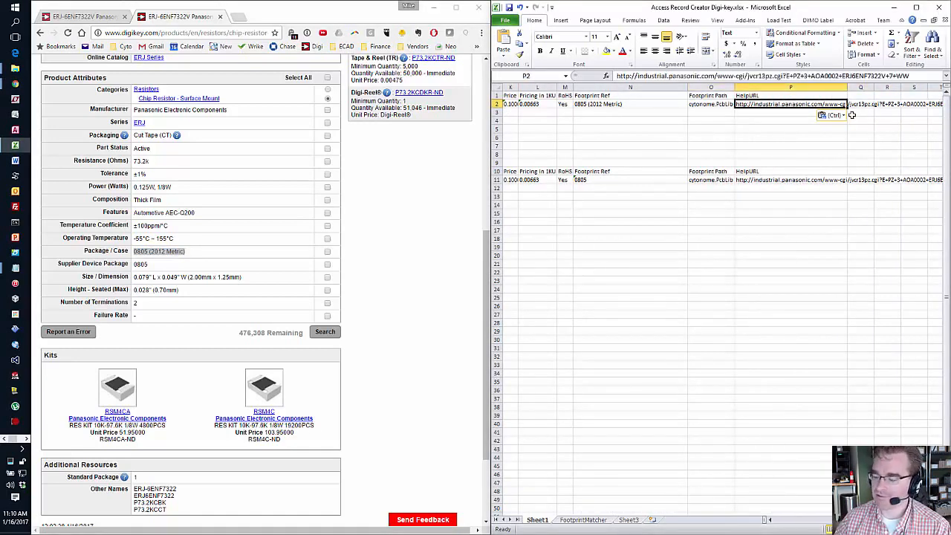
Examine the footprint formulas in B4 to B7 and the lookup table on the FootprintMatcher sheet
key(Home)
key(Down)
key(Down)
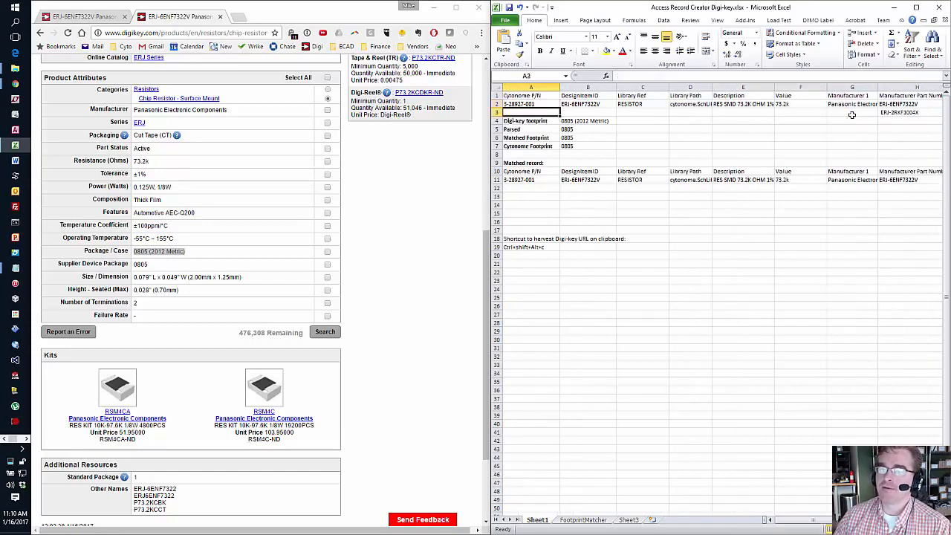
key(Right)
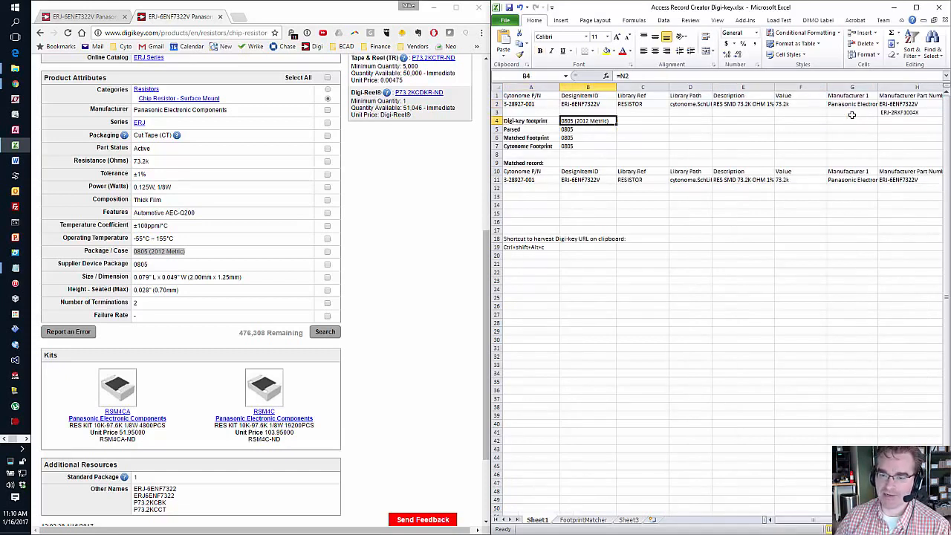
key(Down)
key(Up)
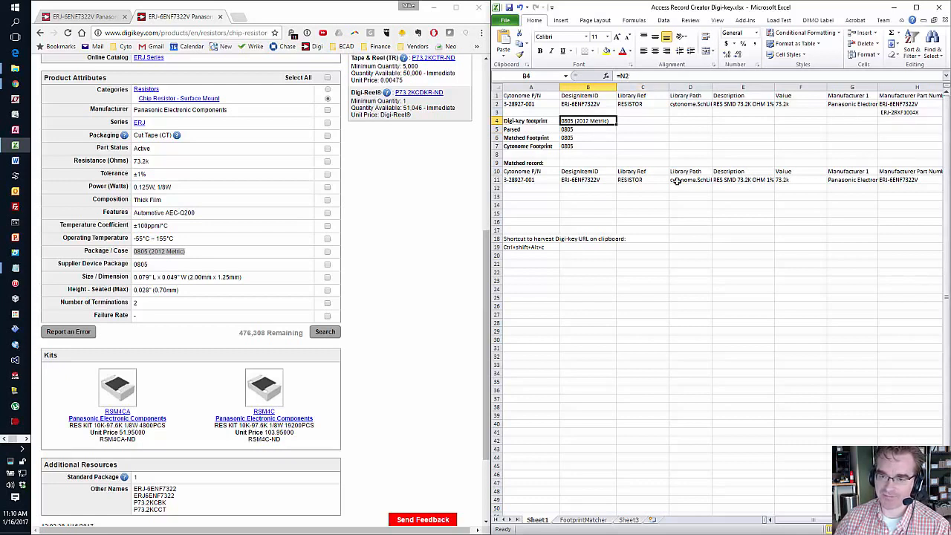
key(Down)
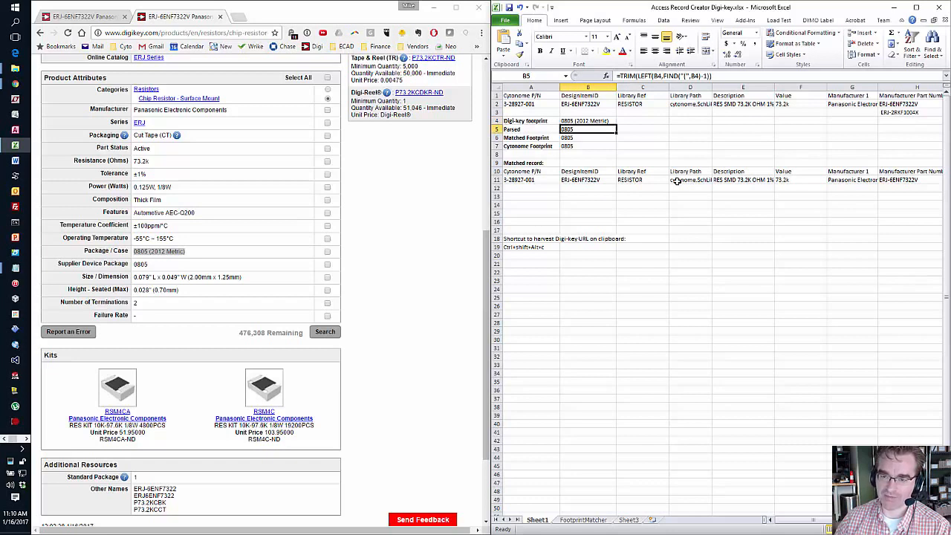
key(Down)
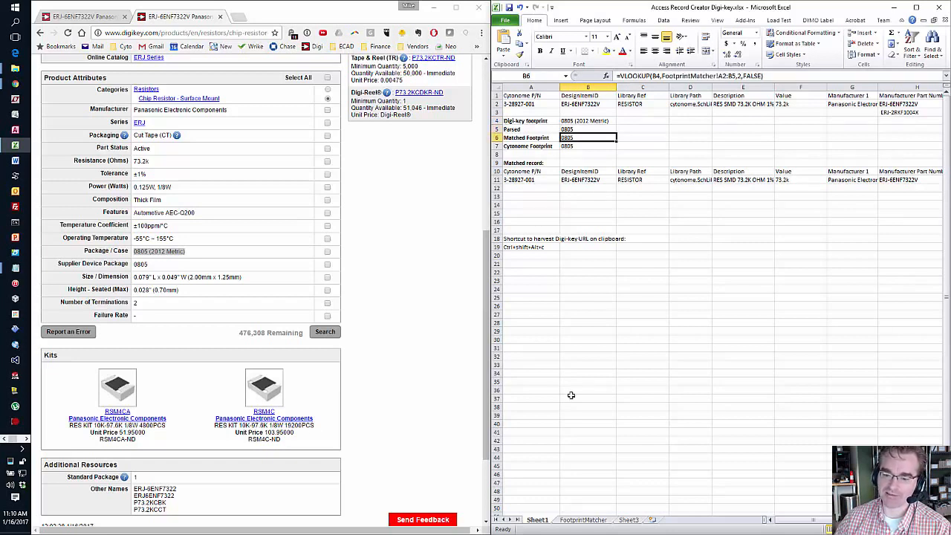
click(598, 522)
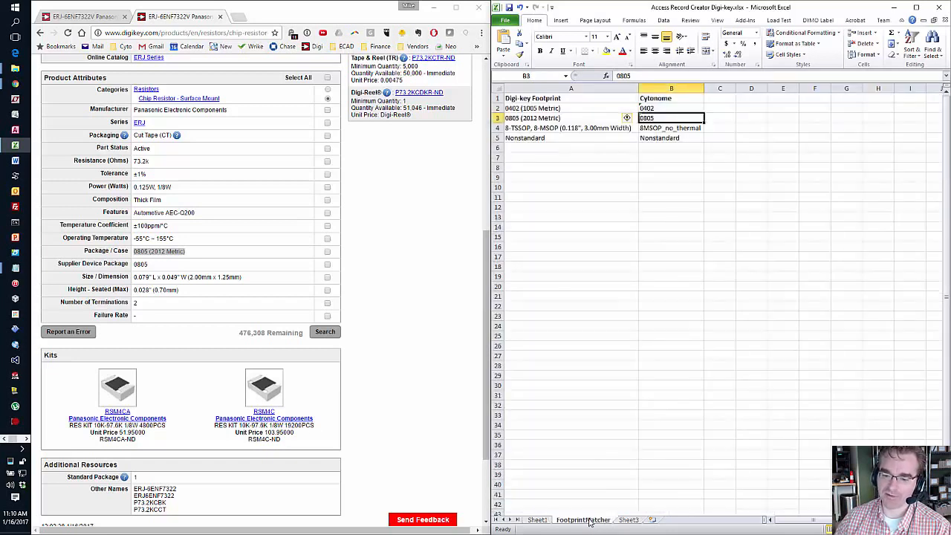
click(538, 520)
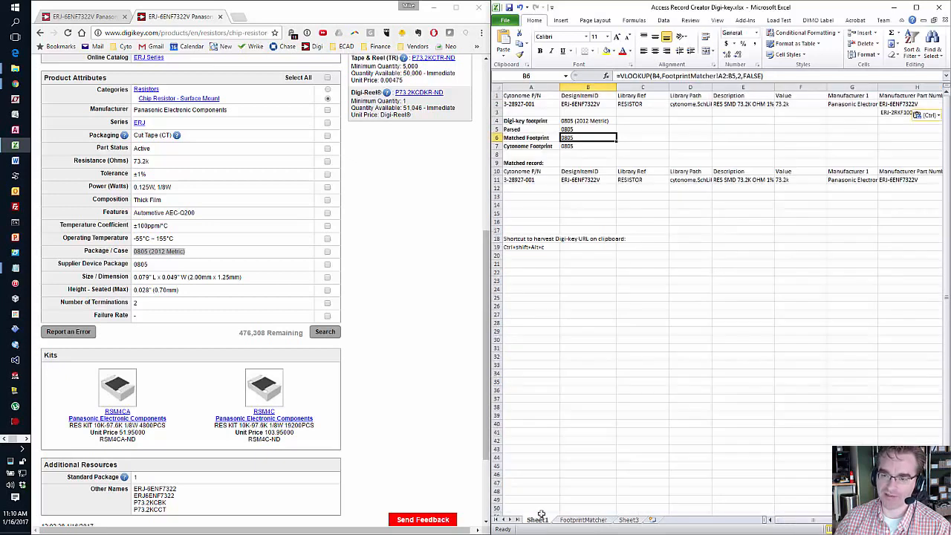
click(581, 147)
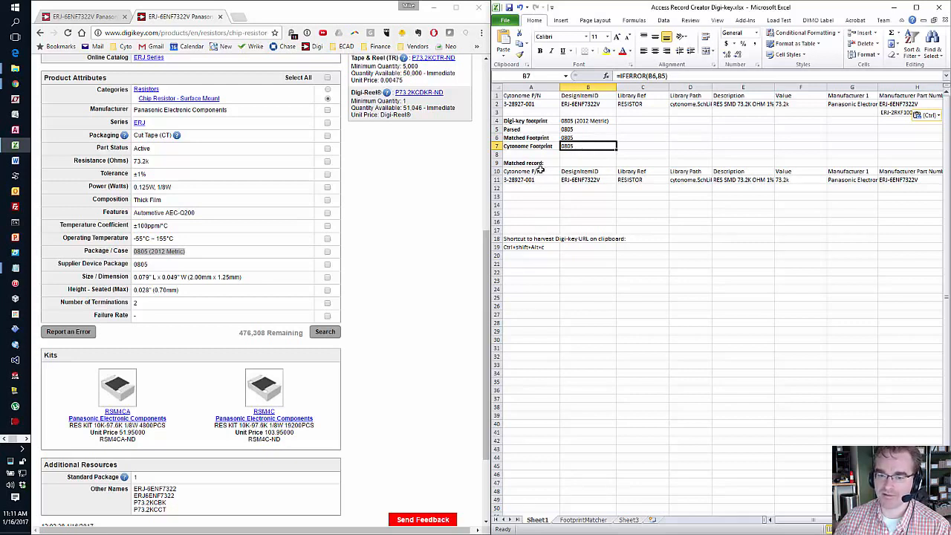
Copy the complete matched record with its header row from rows 10 and 11 of Sheet1
click(544, 172)
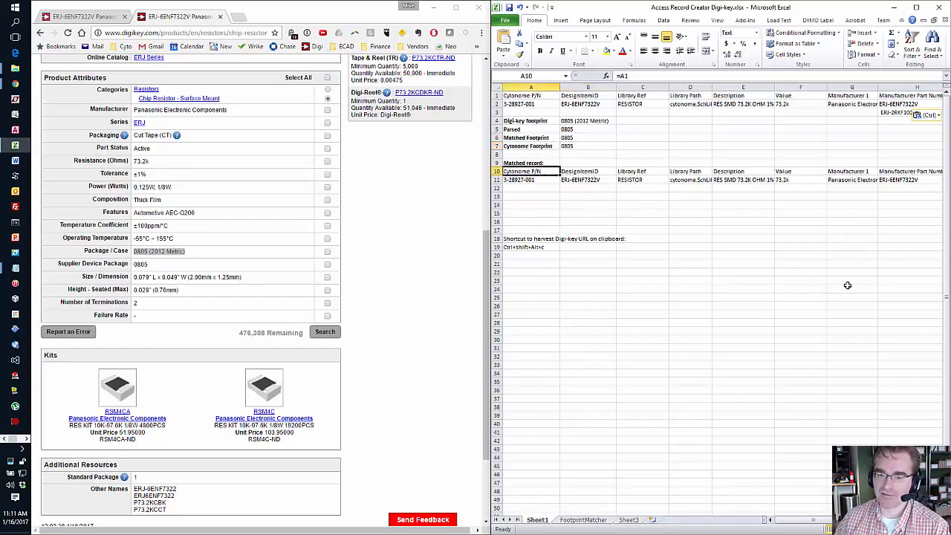
key(ctrl)
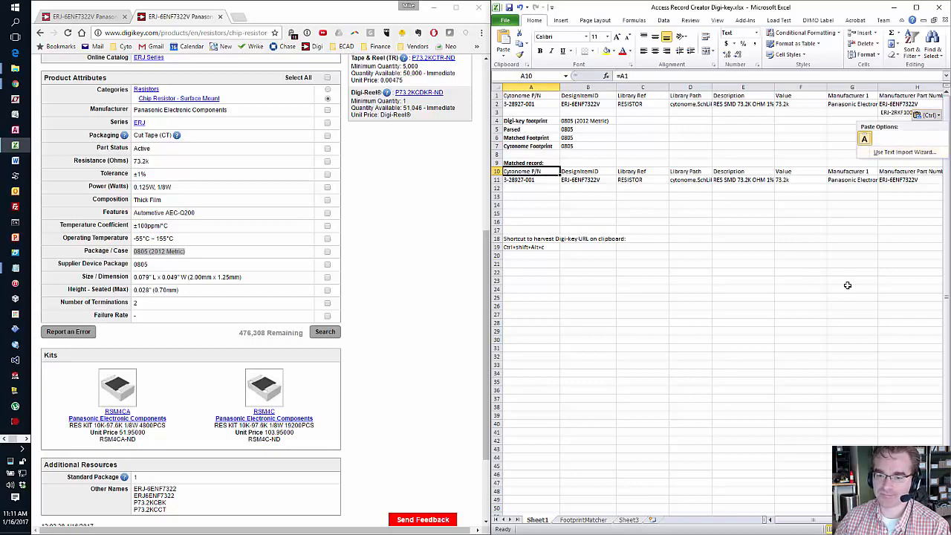
click(555, 179)
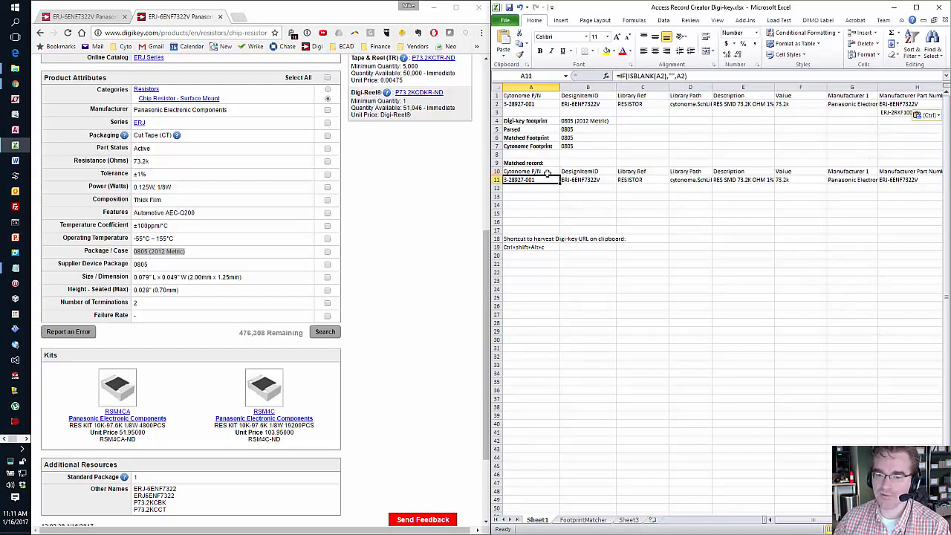
click(546, 172)
key(shift+Down)
key(ctrl+shift+Right)
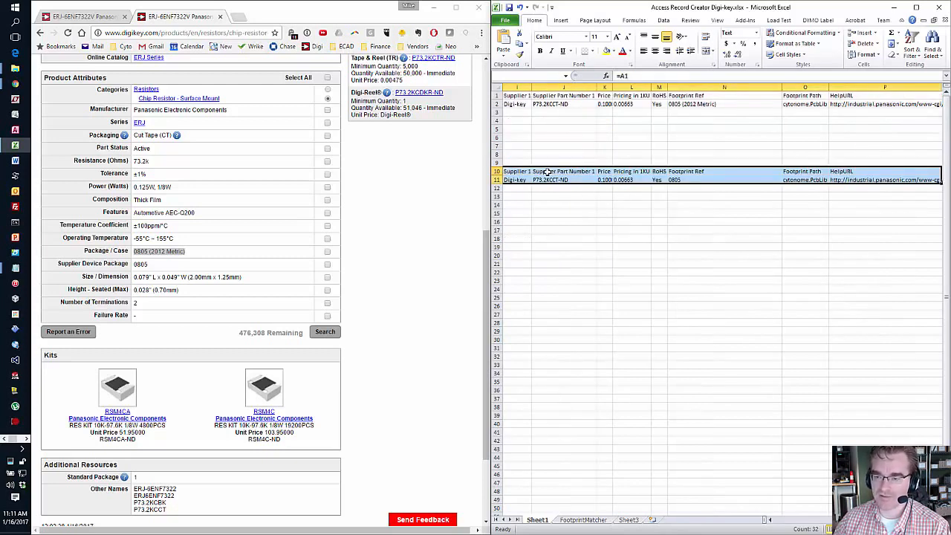
key(ctrl+c)
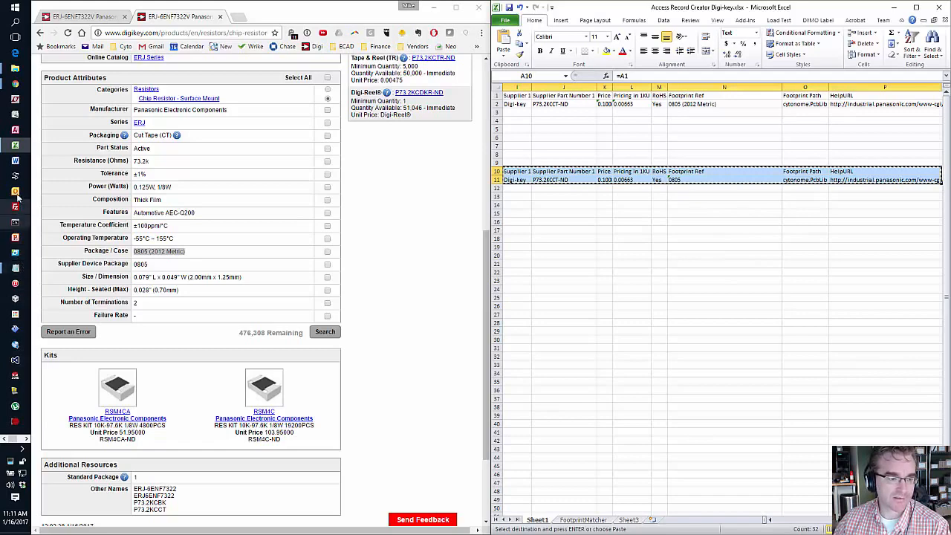
Switch to Access, open the cytonome.mdb database and show the end of its Cytonome table
click(12, 132)
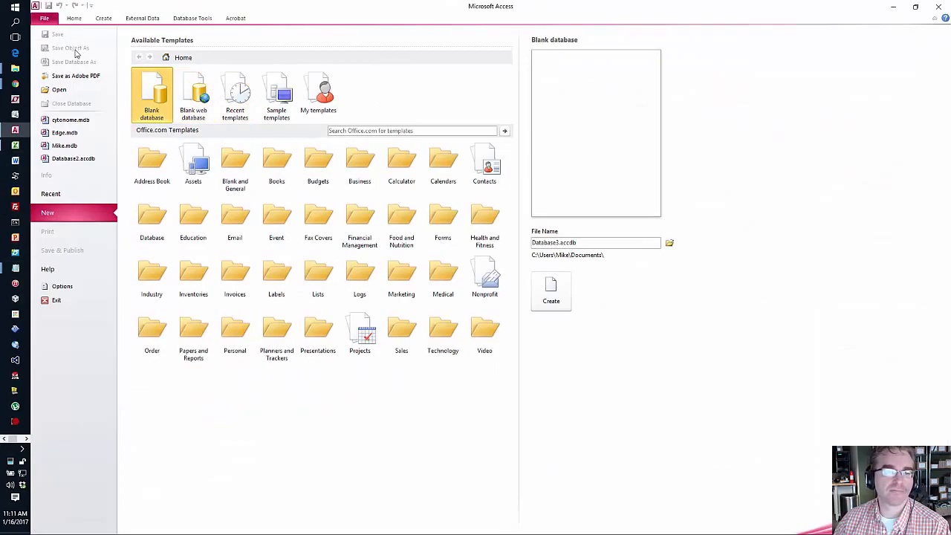
click(72, 120)
double_click(65, 101)
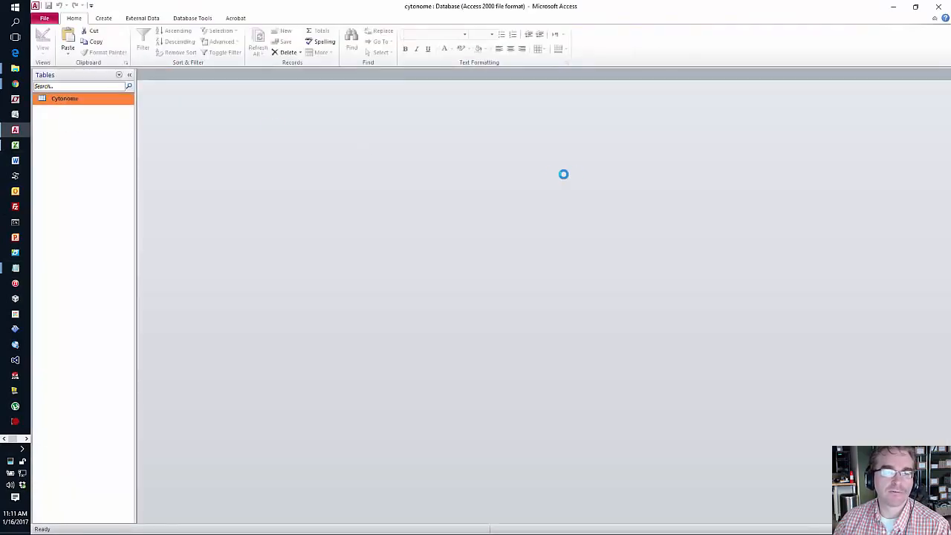
scroll(378, 201, down, 20)
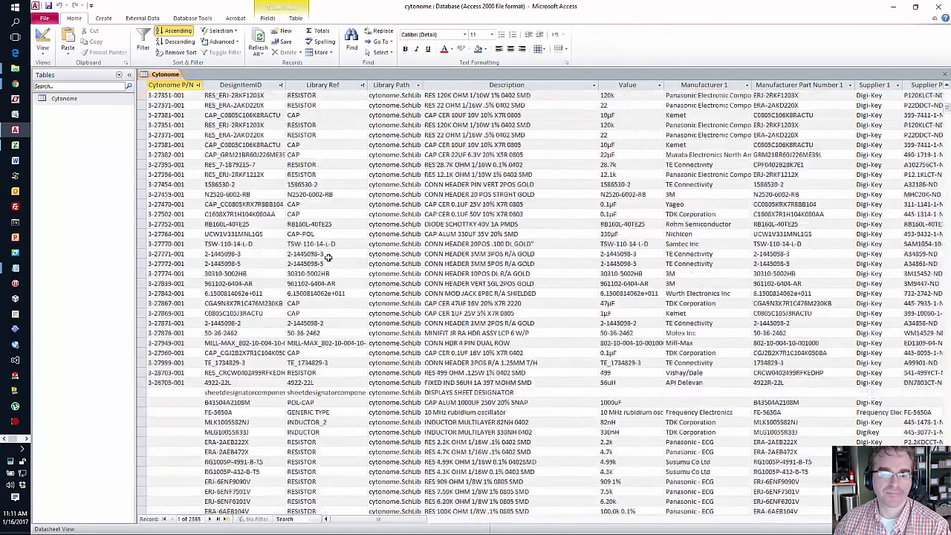
scroll(334, 268, down, 20)
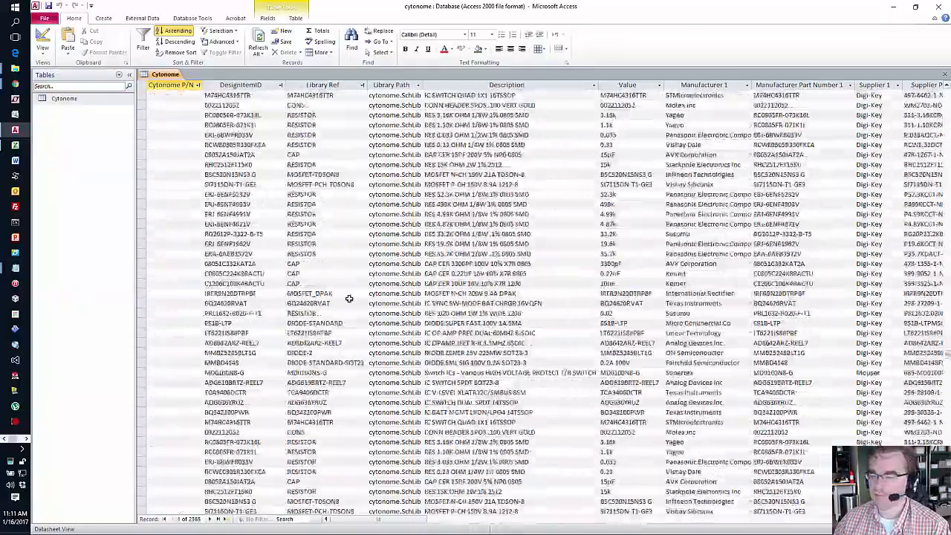
scroll(349, 299, down, 15)
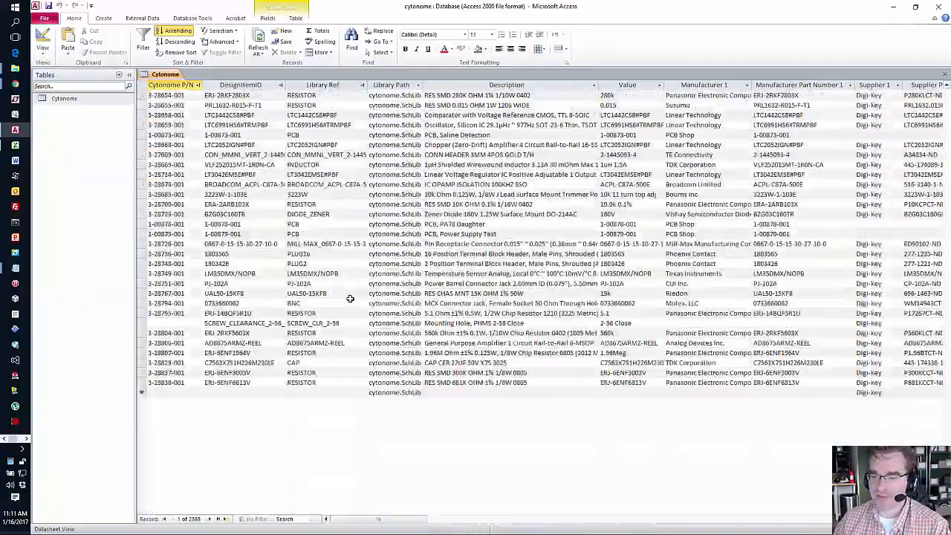
Paste the copied Excel record into the new blank row at the end of the Cytonome table
click(15, 145)
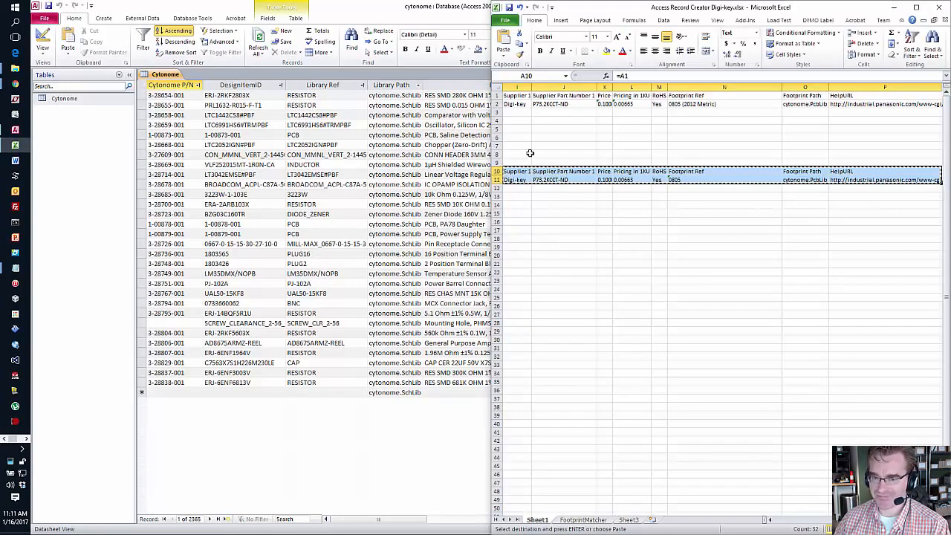
click(362, 11)
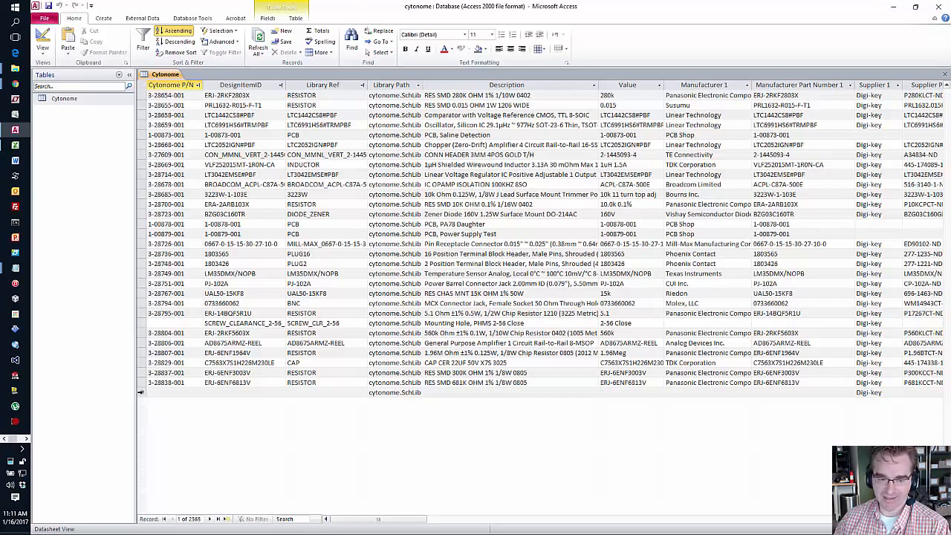
click(140, 391)
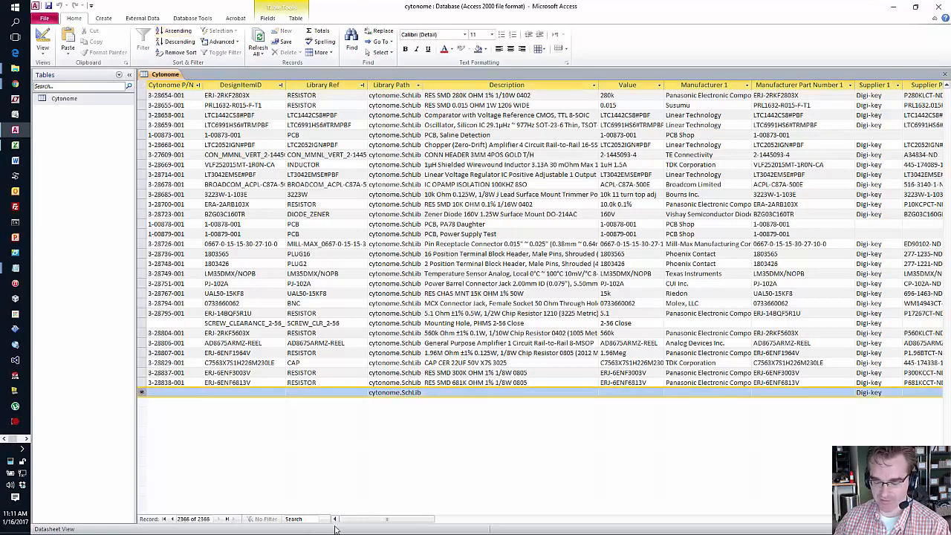
key(ctrl+v)
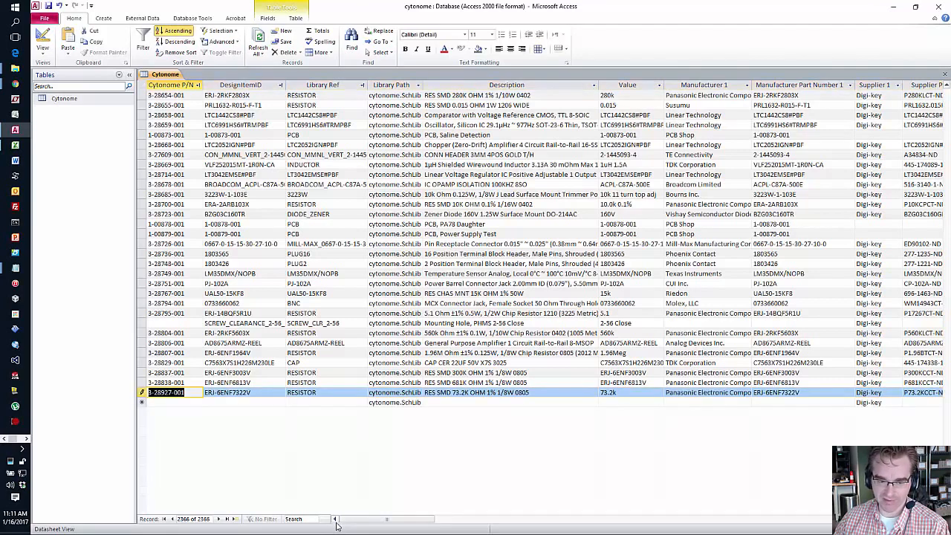
Check the Description, Value and neighbouring fields of the newly pasted ERJ-6ENF7322V record
key(Tab)
key(Tab)
key(Tab)
key(Tab)
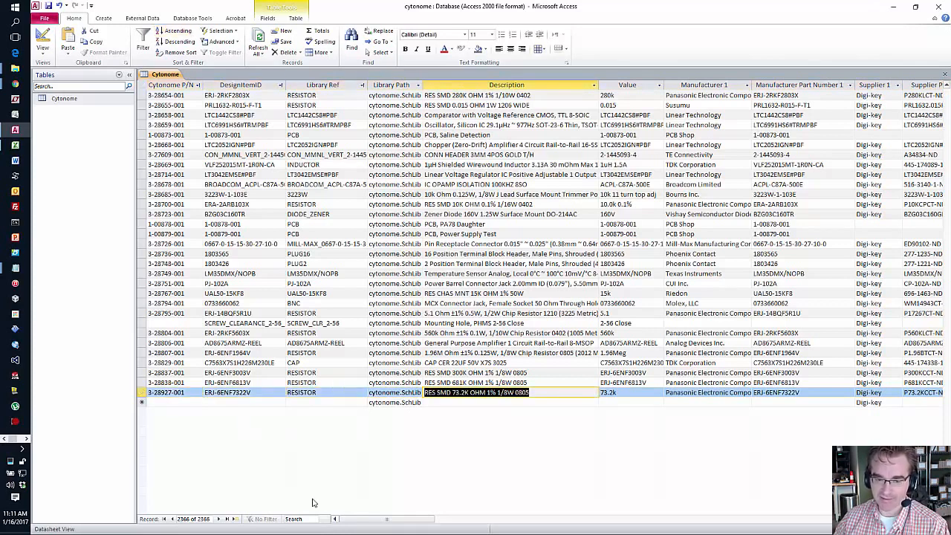
key(Tab)
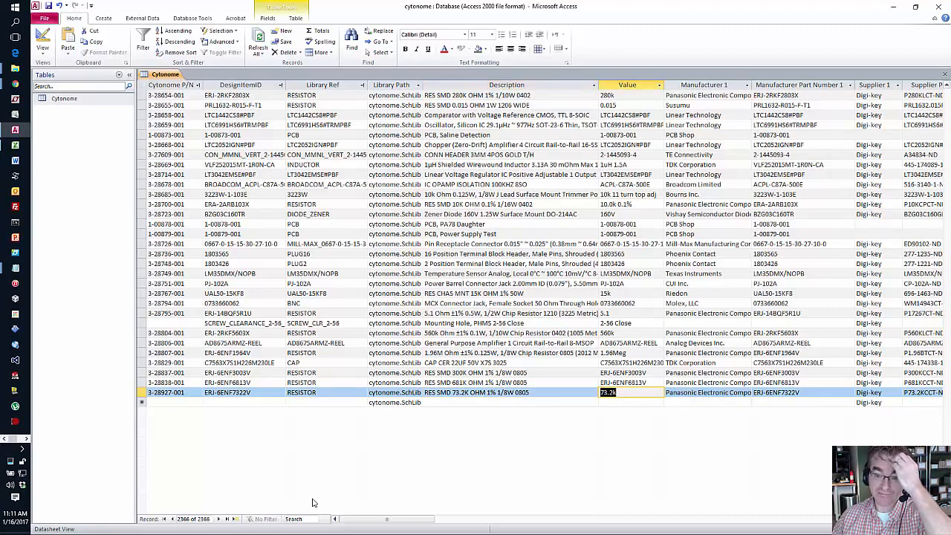
key(Right)
key(Right)
key(Right)
key(Left)
key(Left)
key(Left)
key(Left)
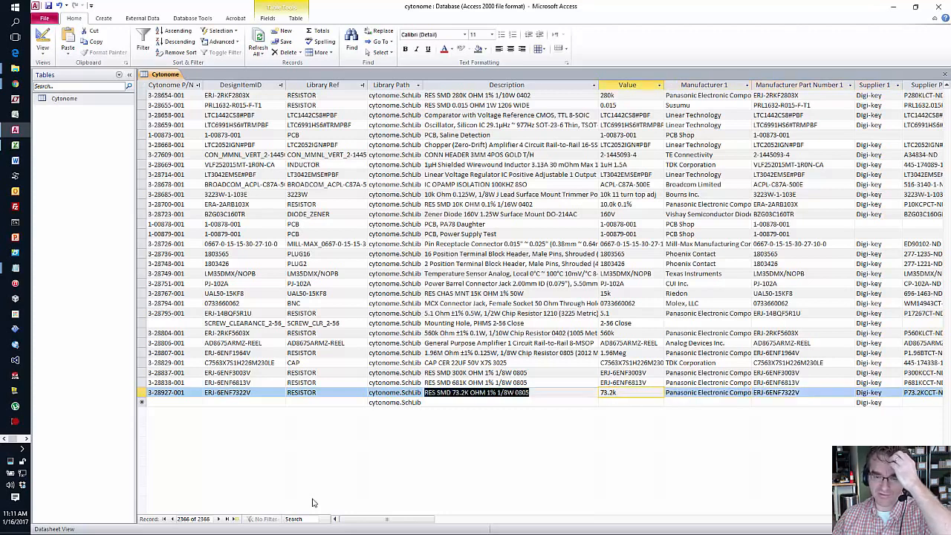
Correct the Value fields of the two records above the new one to 681k for ERJ-6ENF6813V and 300k for ERJ-6ENF3003V
key(Up)
key(Tab)
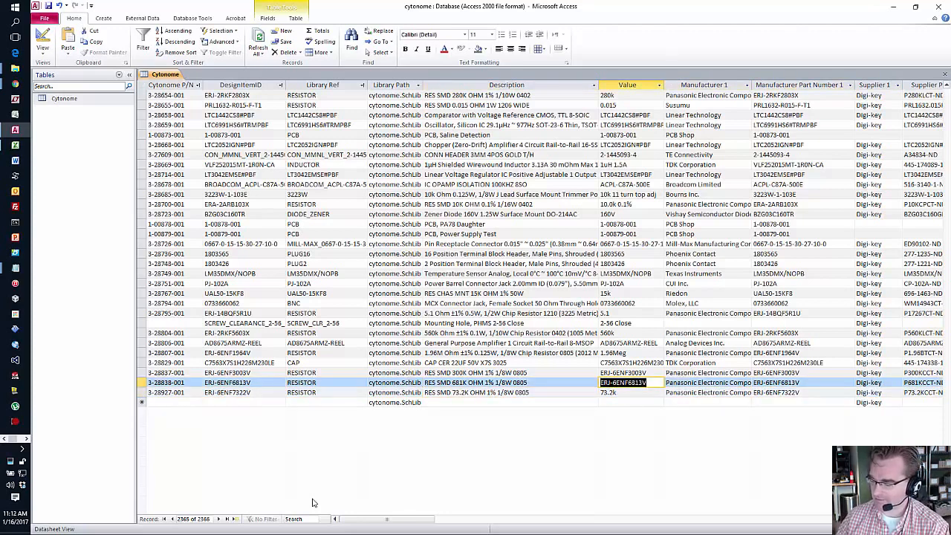
text(681k)
key(Up)
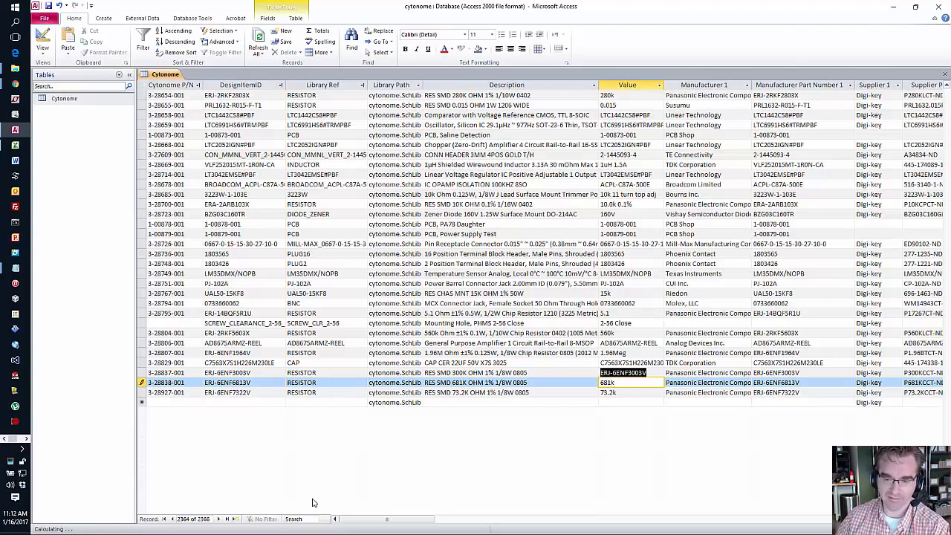
text(300k)
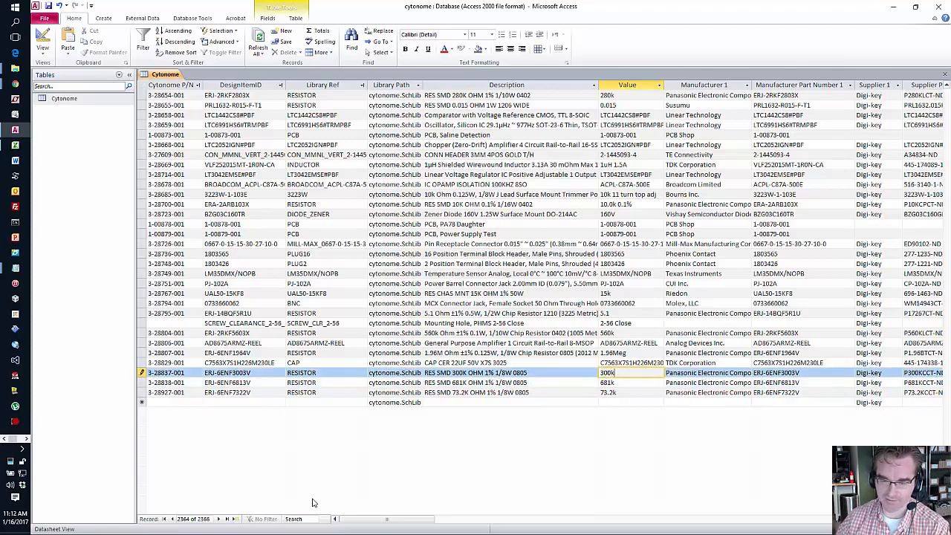
key(Tab)
key(Down)
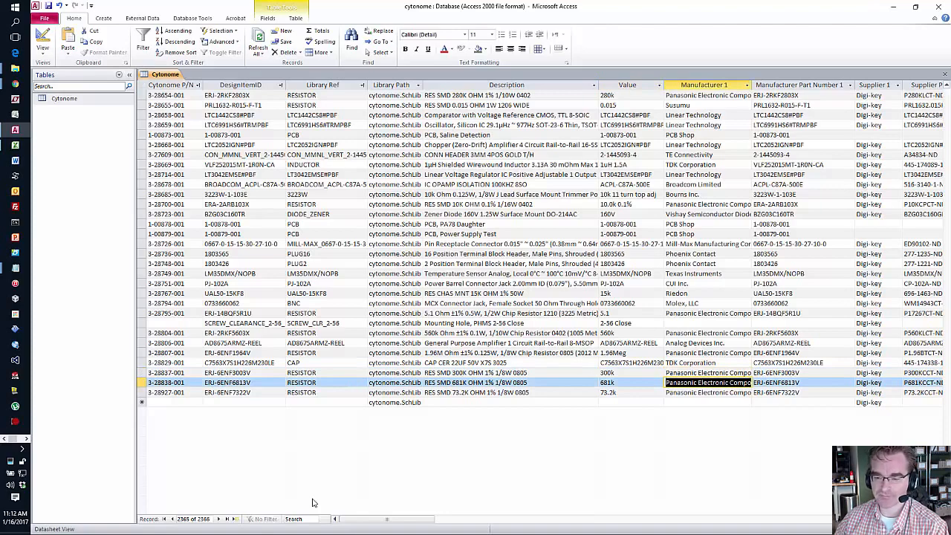
Minimize Access, clear the copy selection in the Excel workbook and return to the first column
click(893, 7)
click(632, 198)
key(Escape)
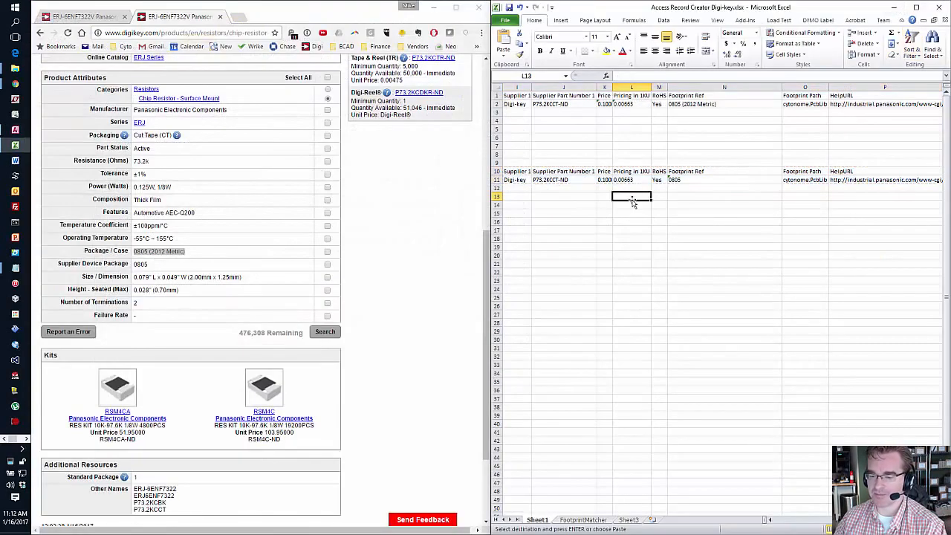
click(523, 141)
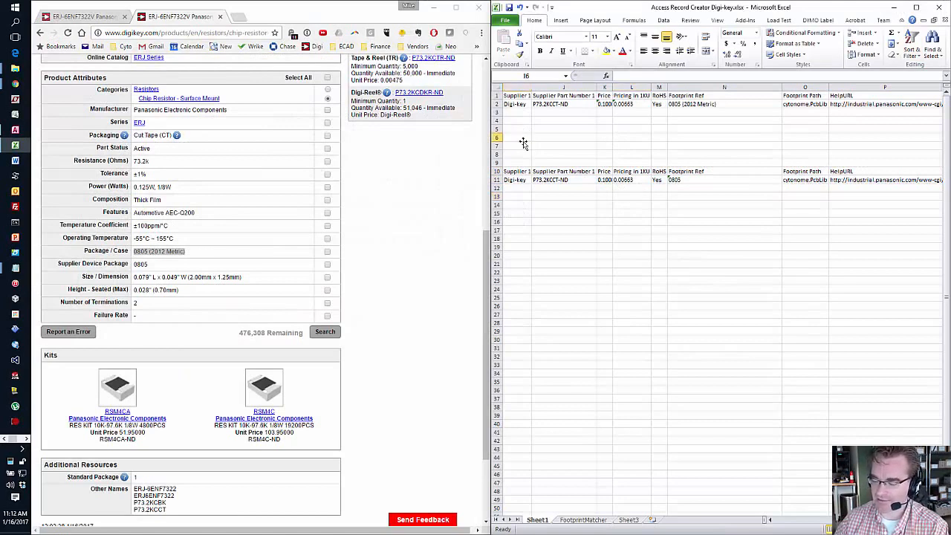
key(Home)
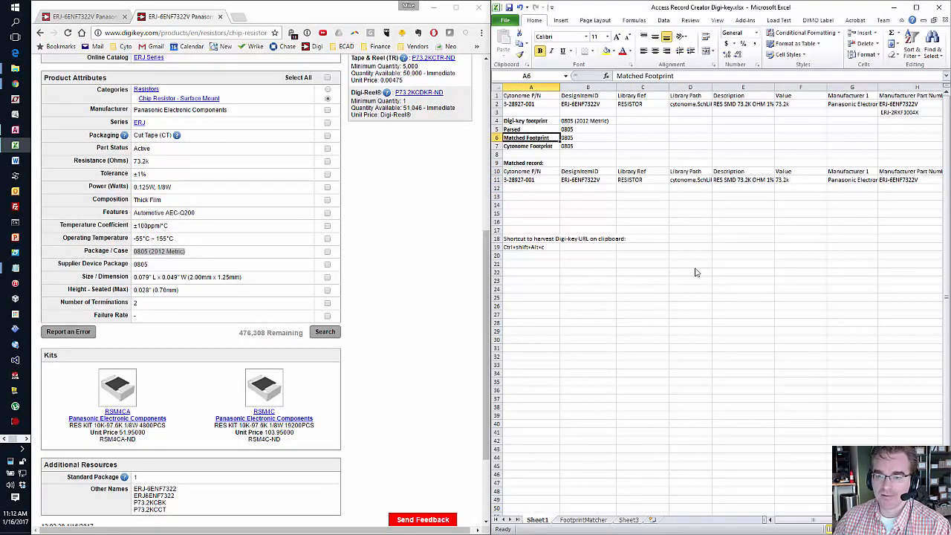
Switch to the Omnify Item/Part/BOM window showing the new resistor's attributes
key(alt+Tab)
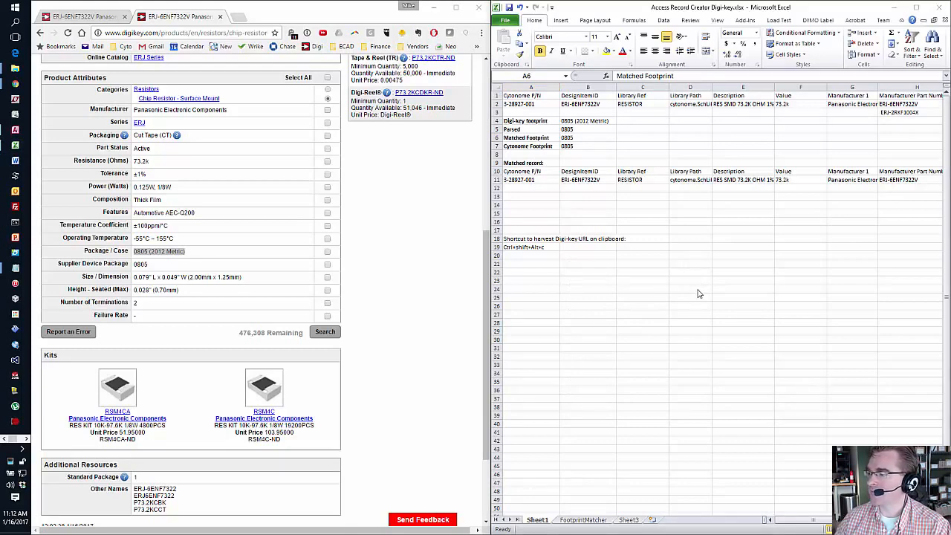
key(alt+Tab)
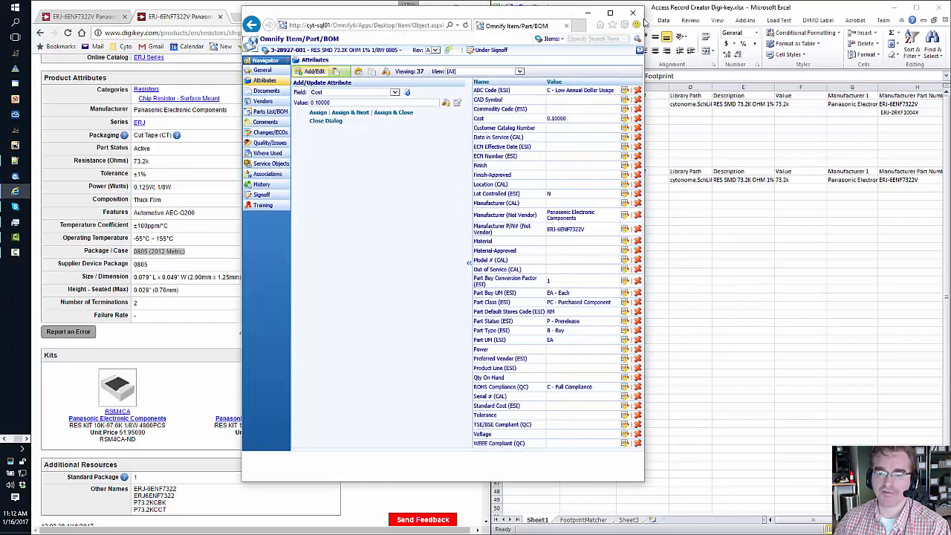